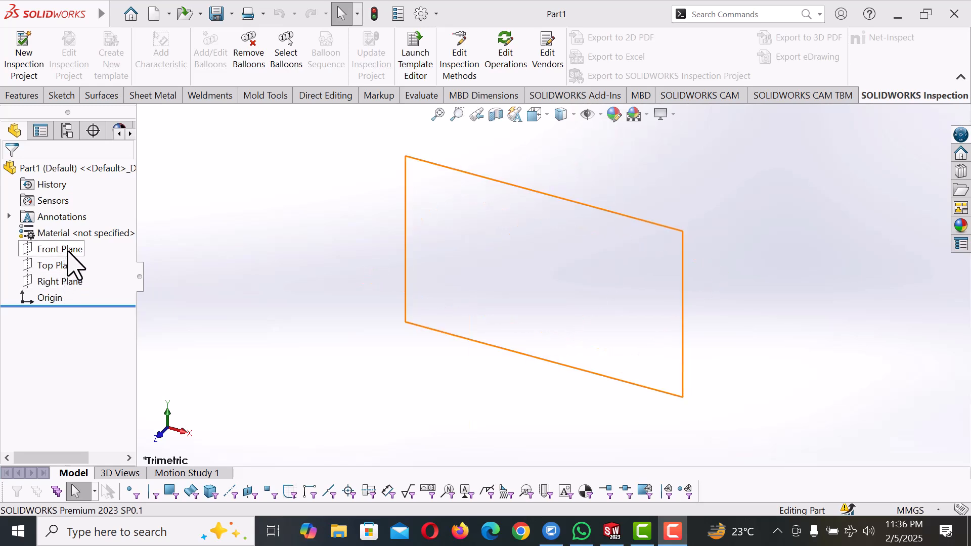
Start a sketch on the Front Plane and set the scene background to Plain White
{"action": "left_click", "coordinate": [73, 251]}
{"action": "left_click", "coordinate": [80, 233]}
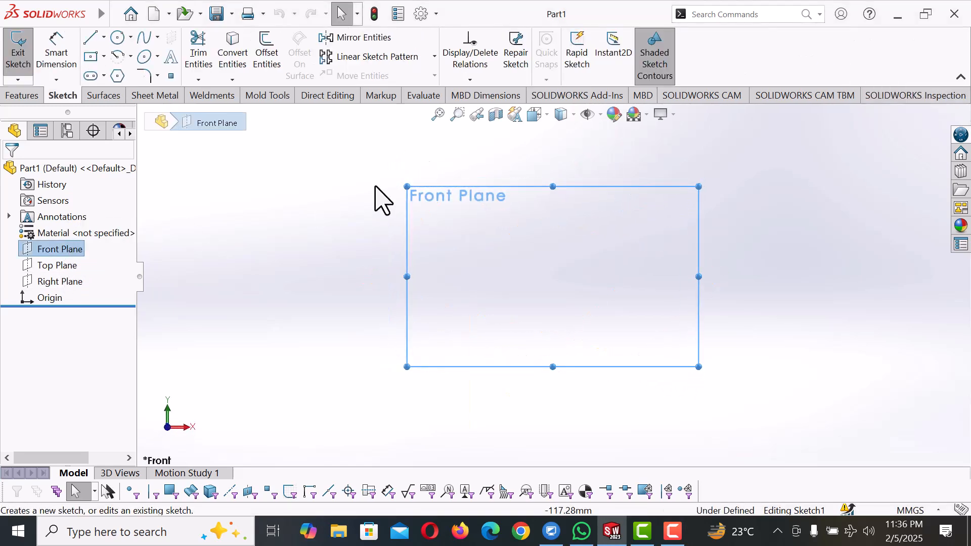
{"action": "left_click", "coordinate": [647, 115]}
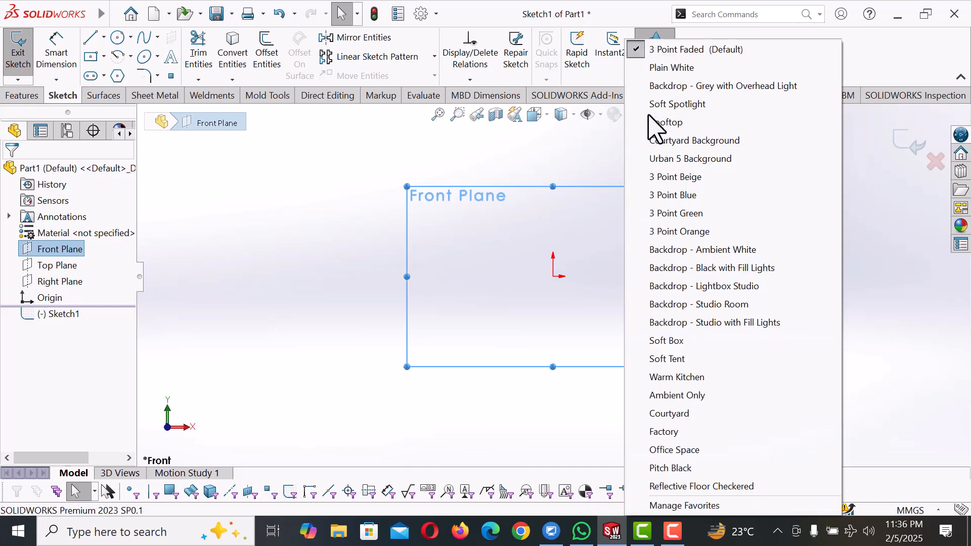
{"action": "left_click", "coordinate": [673, 69]}
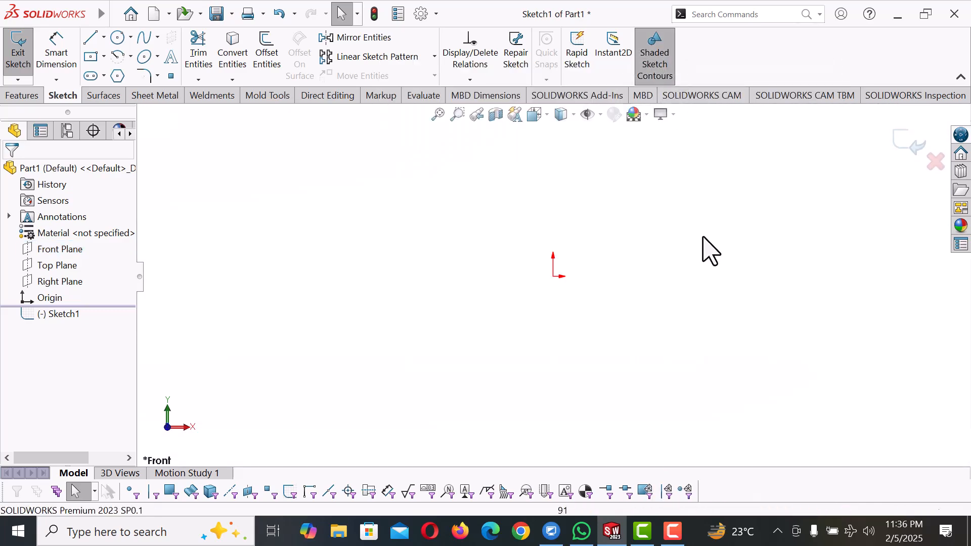
Sketch a closed five-line profile from the origin, about 55 mm tall on its vertical side, with a pointed end formed by two slanted lines
{"action": "left_click", "coordinate": [95, 39]}
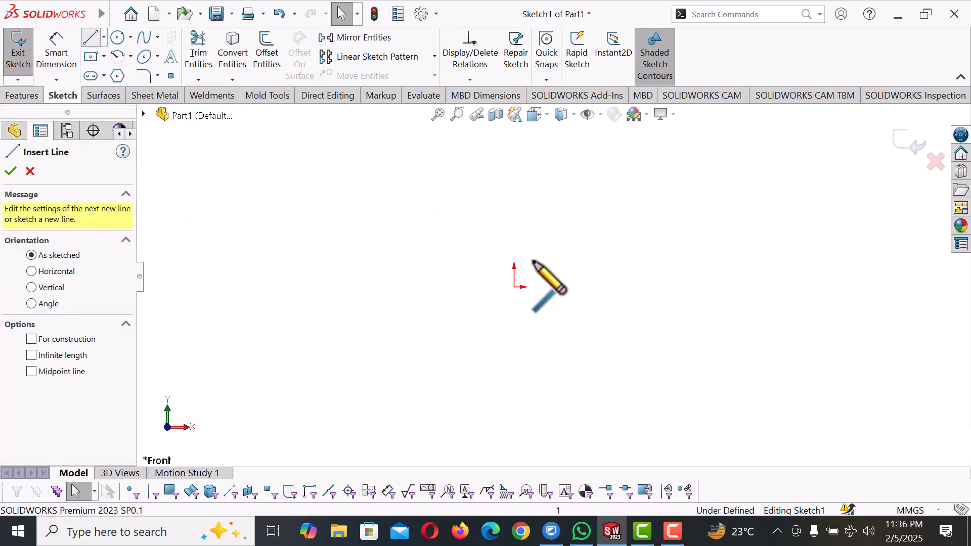
{"action": "left_click", "coordinate": [515, 286]}
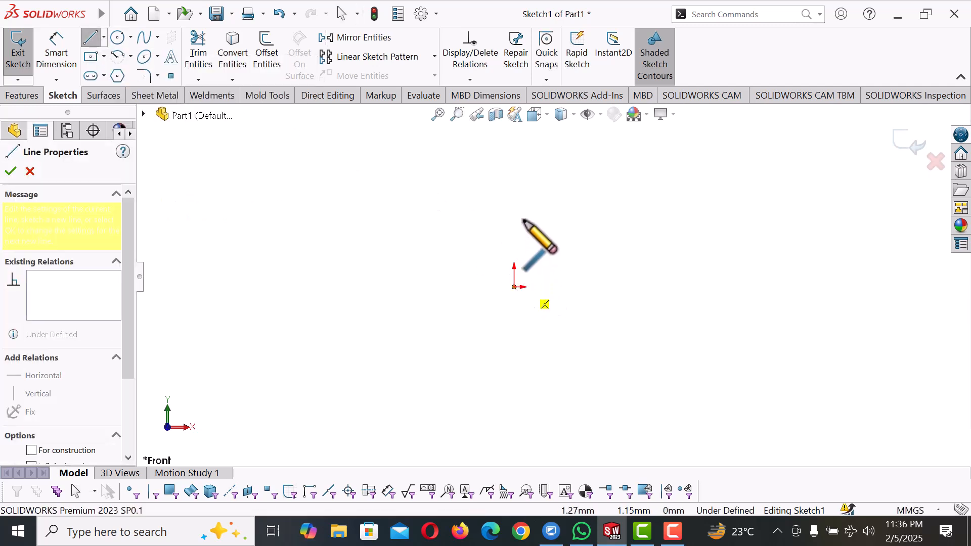
{"action": "left_click", "coordinate": [514, 212]}
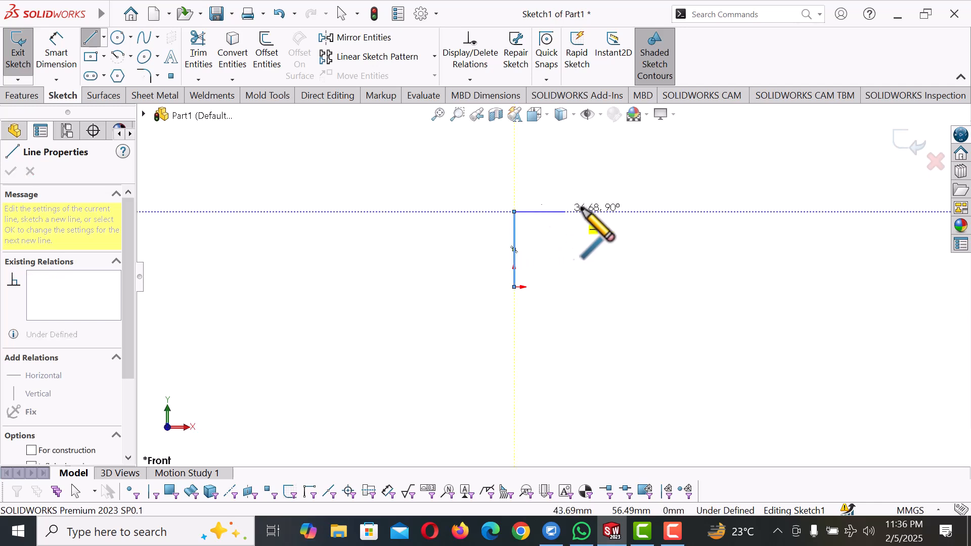
{"action": "left_click", "coordinate": [641, 212]}
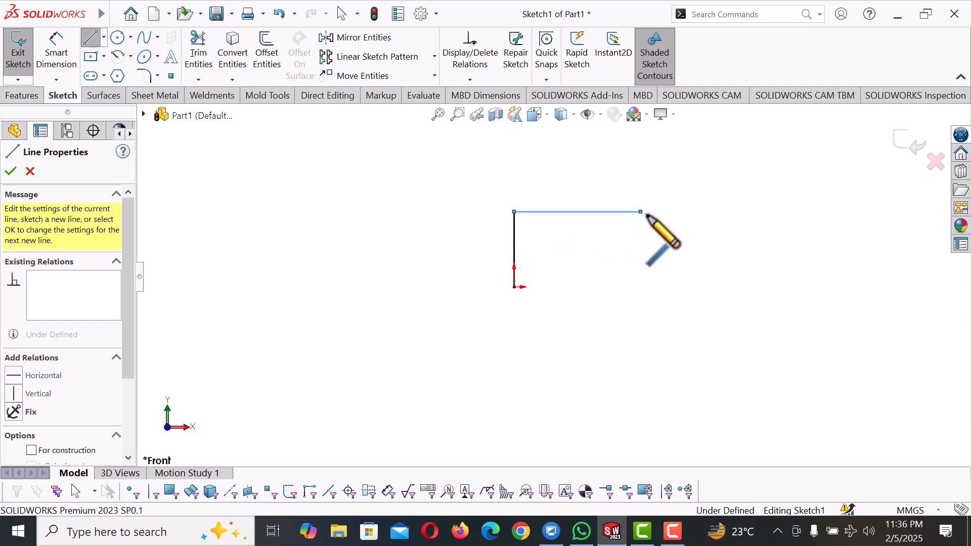
{"action": "left_click", "coordinate": [676, 241]}
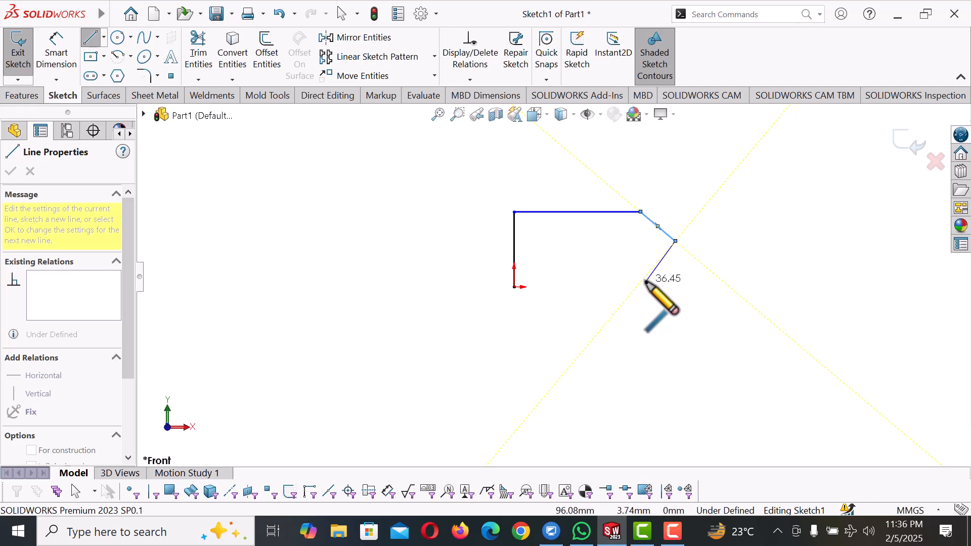
{"action": "left_click", "coordinate": [646, 276]}
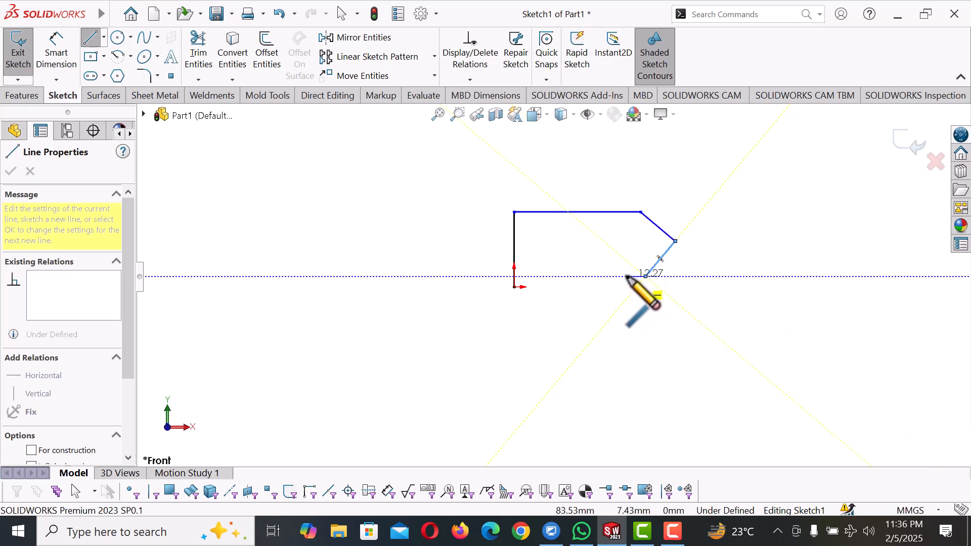
{"action": "left_click", "coordinate": [514, 288]}
{"action": "right_click", "coordinate": [516, 289]}
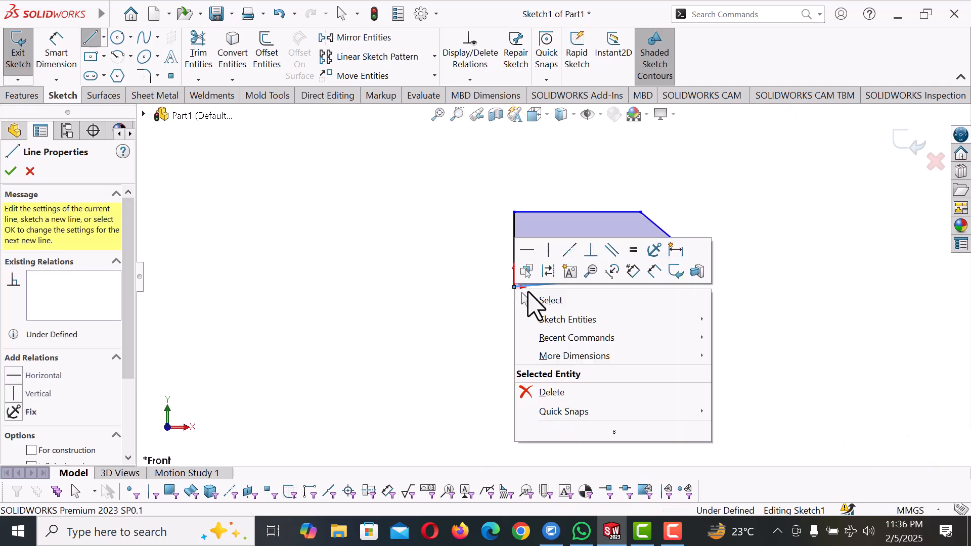
{"action": "left_click", "coordinate": [561, 303]}
Add a Horizontal relation to the profile's bottom line
{"action": "scroll", "coordinate": [653, 292], "scroll_direction": "down", "scroll_amount": 2}
{"action": "left_click", "coordinate": [540, 299]}
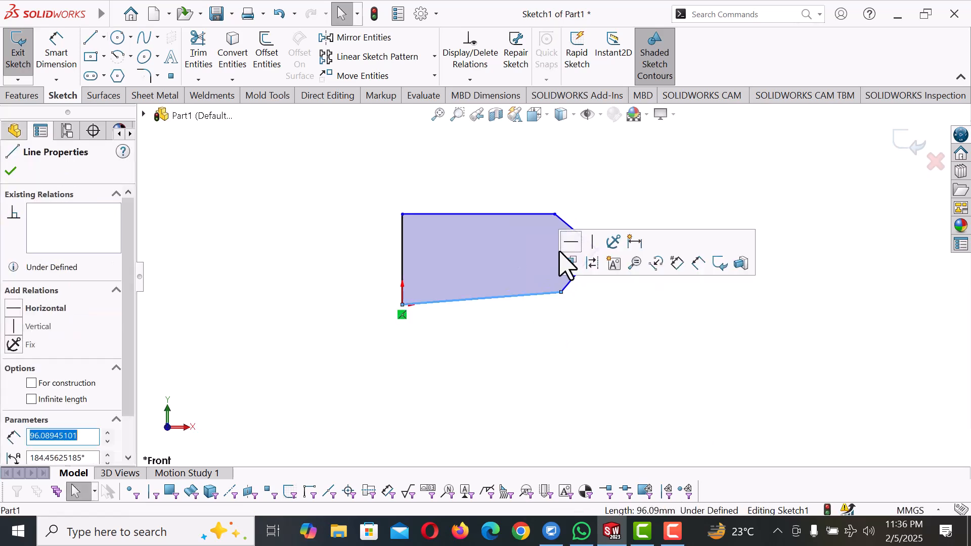
{"action": "left_click", "coordinate": [574, 245]}
{"action": "left_click", "coordinate": [575, 351]}
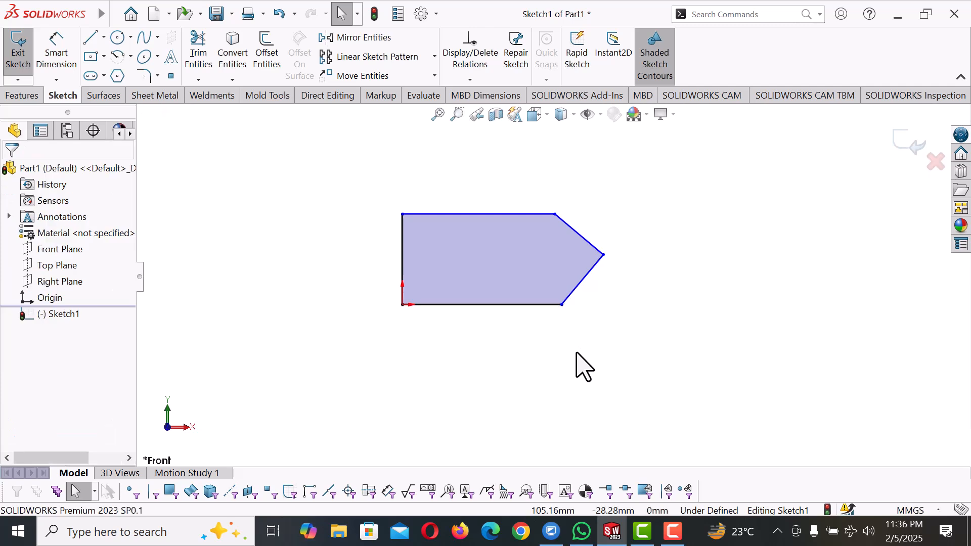
Dimension the profile's vertical side at the origin to 50 mm
{"action": "right_click_drag", "start_coordinate": [577, 353], "coordinate": [577, 286]}
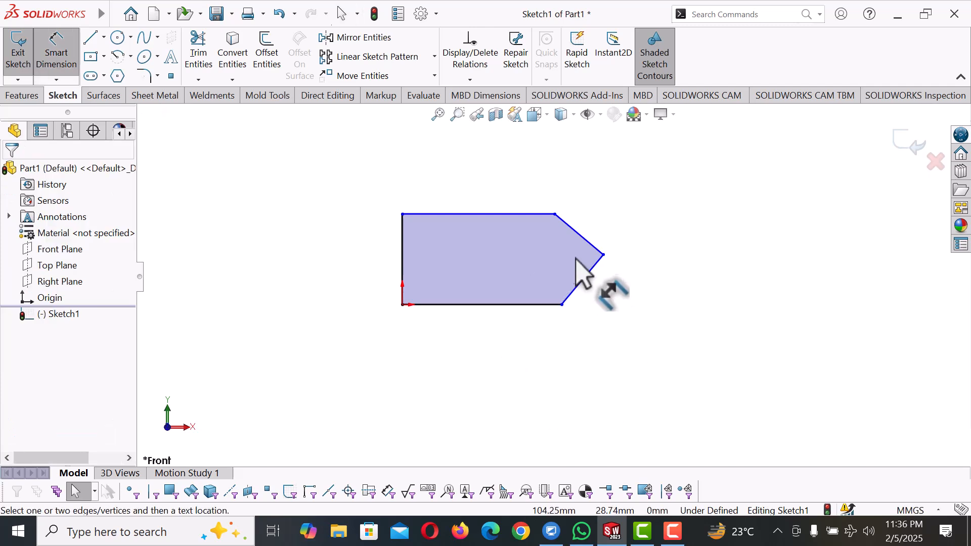
{"action": "left_click", "coordinate": [405, 234]}
{"action": "left_click", "coordinate": [374, 252]}
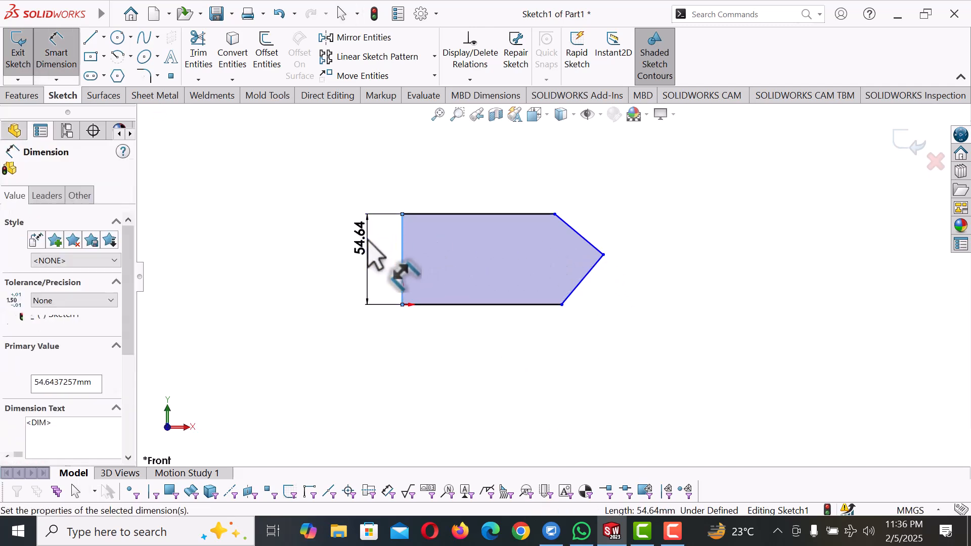
{"action": "type", "text": "50"}
{"action": "key", "text": "Return"}
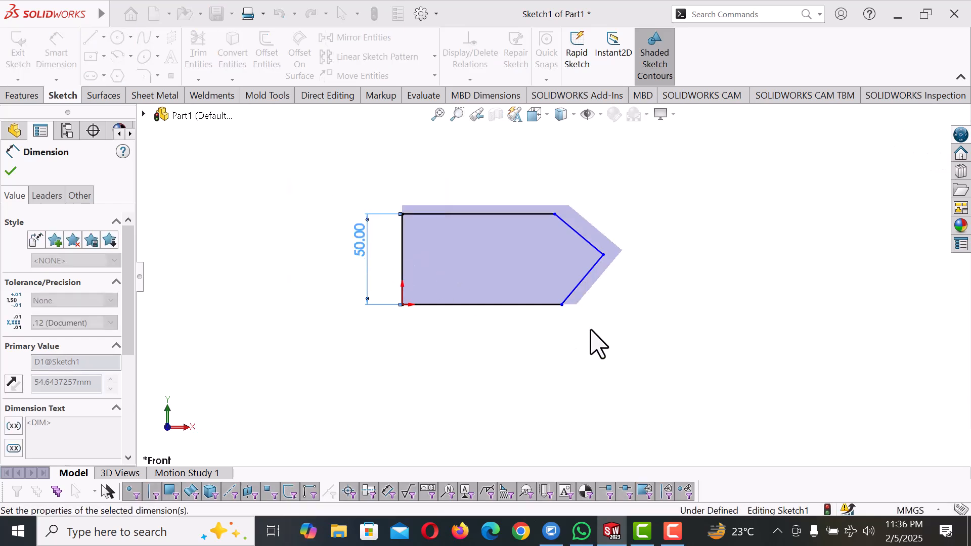
{"action": "left_click", "coordinate": [632, 358]}
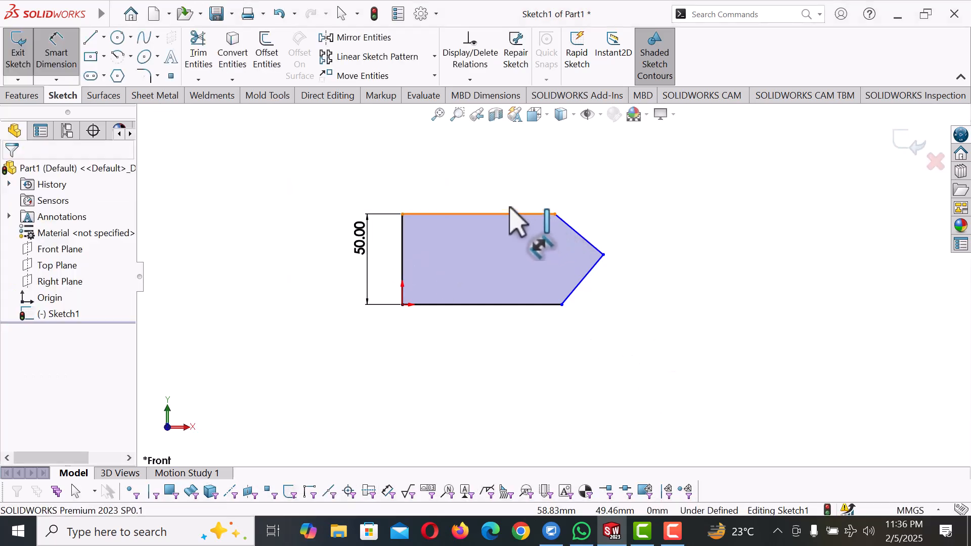
Dimension the profile's top edge to 70 mm
{"action": "left_click", "coordinate": [511, 214]}
{"action": "left_click", "coordinate": [510, 185]}
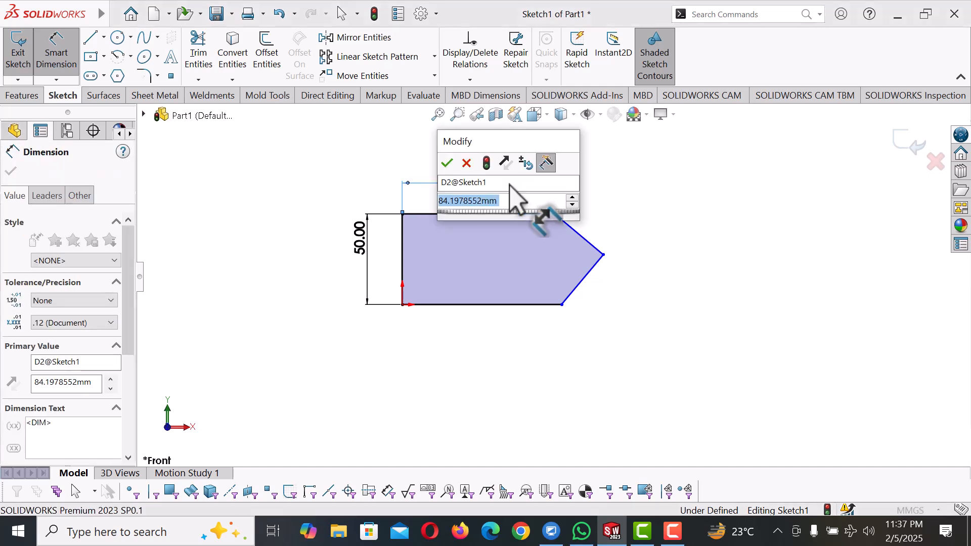
{"action": "type", "text": "70"}
{"action": "key", "text": "Return"}
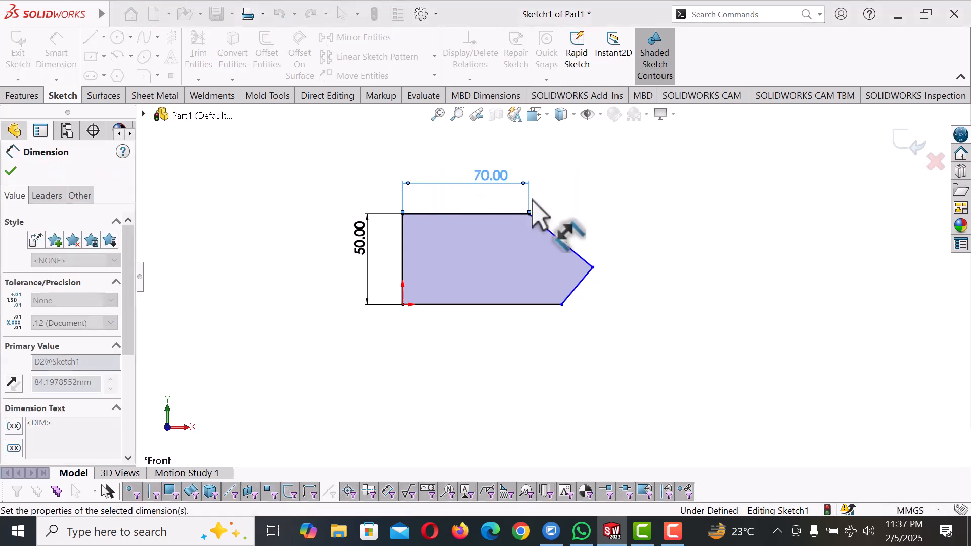
{"action": "key", "text": "Escape"}
Dimension the horizontal extent of the upper slanted line to 30 mm
{"action": "left_click", "coordinate": [576, 253]}
{"action": "left_click", "coordinate": [573, 192]}
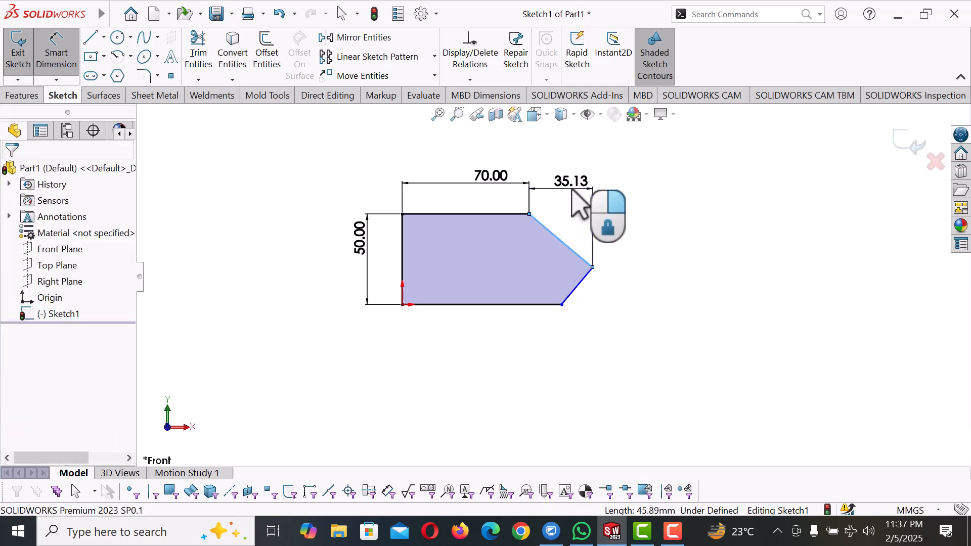
{"action": "type", "text": "30"}
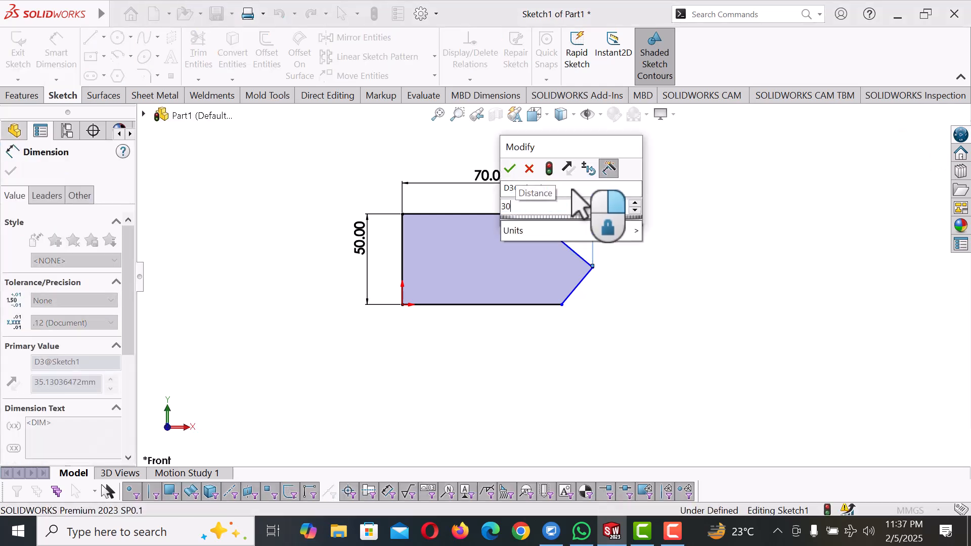
{"action": "key", "text": "Return"}
{"action": "right_click", "coordinate": [659, 234]}
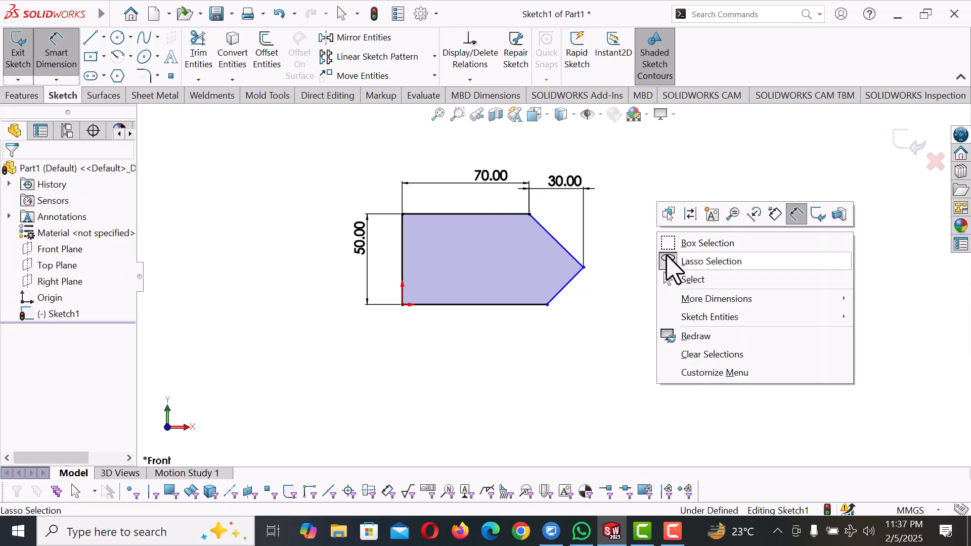
{"action": "left_click", "coordinate": [694, 280]}
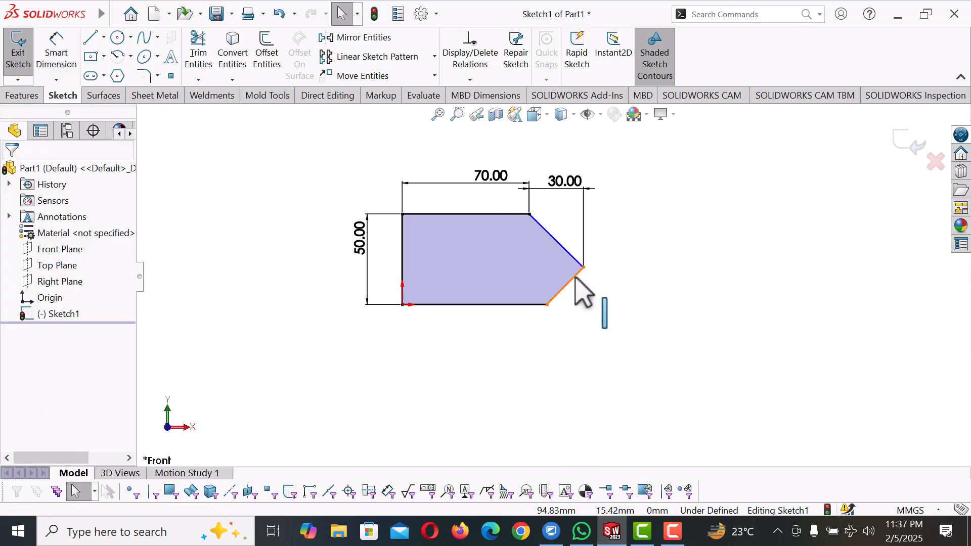
Add an Equal relation between the two slanted lines at the pointed end
{"action": "left_click", "coordinate": [576, 278]}
{"action": "left_click", "coordinate": [572, 256], "text": "ctrl"}
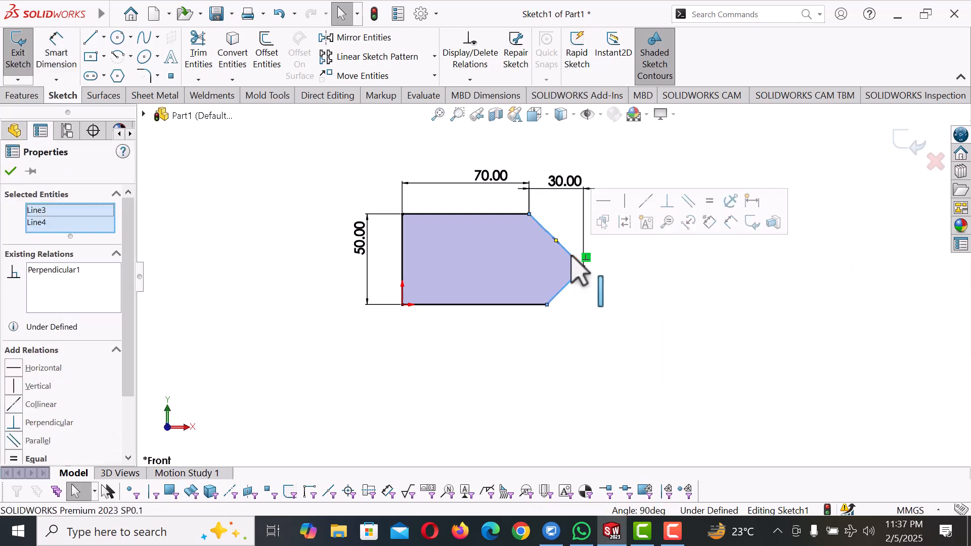
{"action": "left_click", "coordinate": [707, 204]}
{"action": "left_click", "coordinate": [677, 313]}
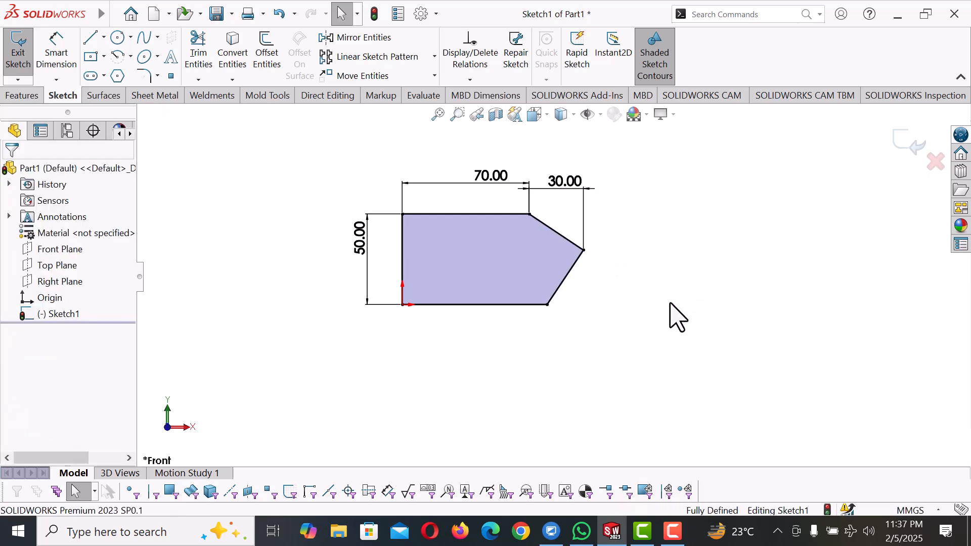
Set the top edge's length to 60 mm
{"action": "left_click", "coordinate": [483, 175]}
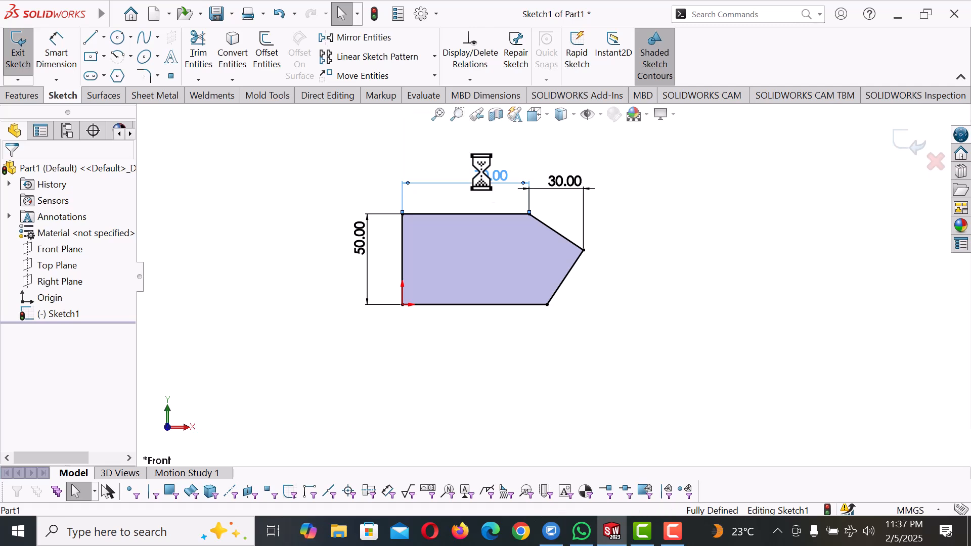
{"action": "type", "text": "60"}
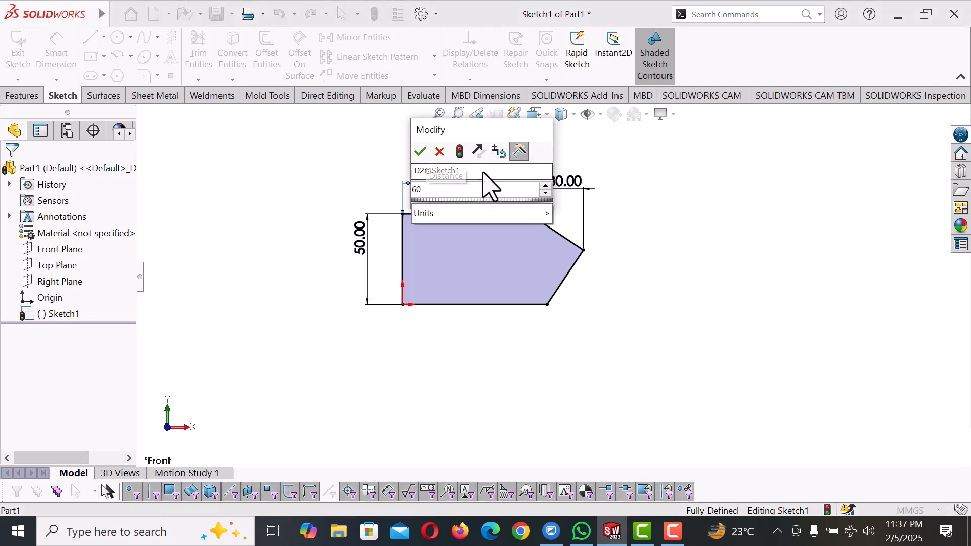
{"action": "key", "text": "Return"}
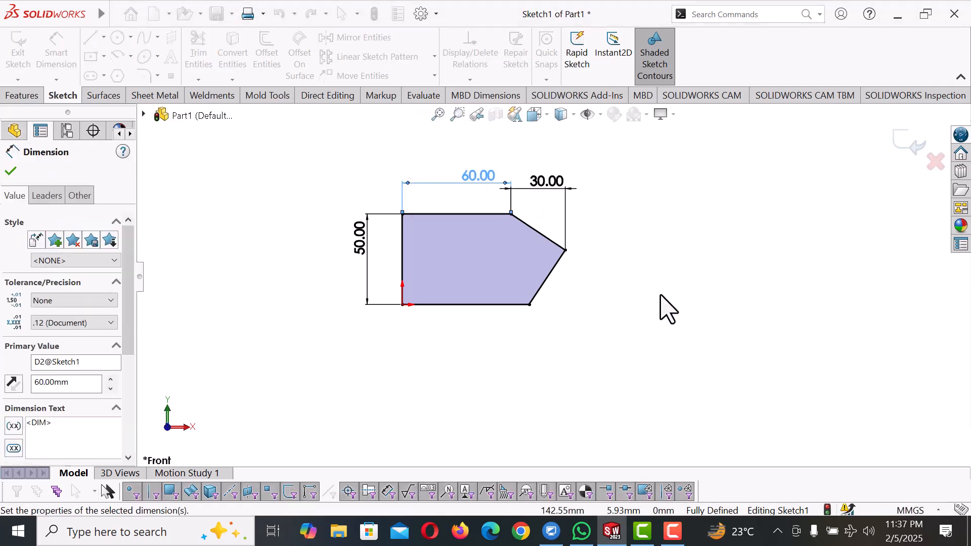
{"action": "left_click", "coordinate": [660, 295]}
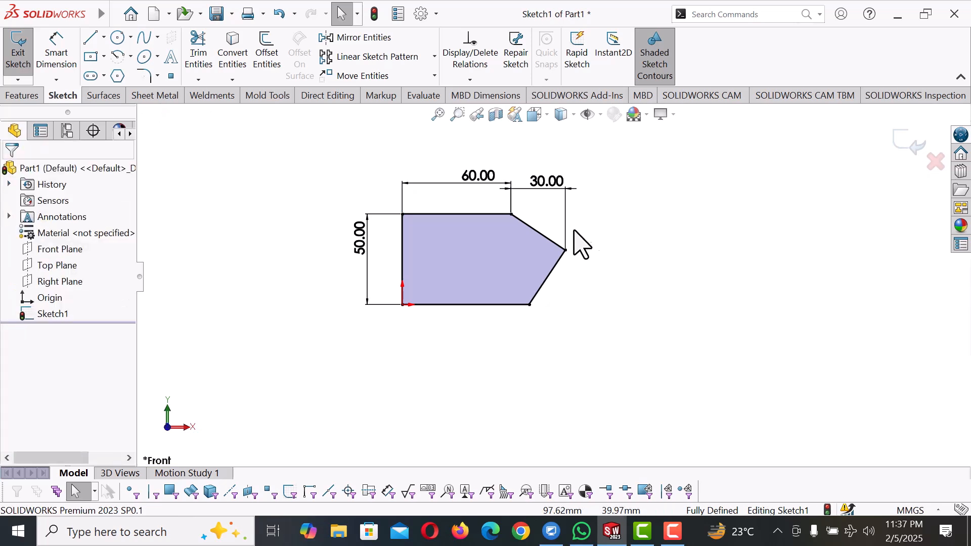
Set the height of the profile's vertical side to 35 mm
{"action": "double_click", "coordinate": [362, 242]}
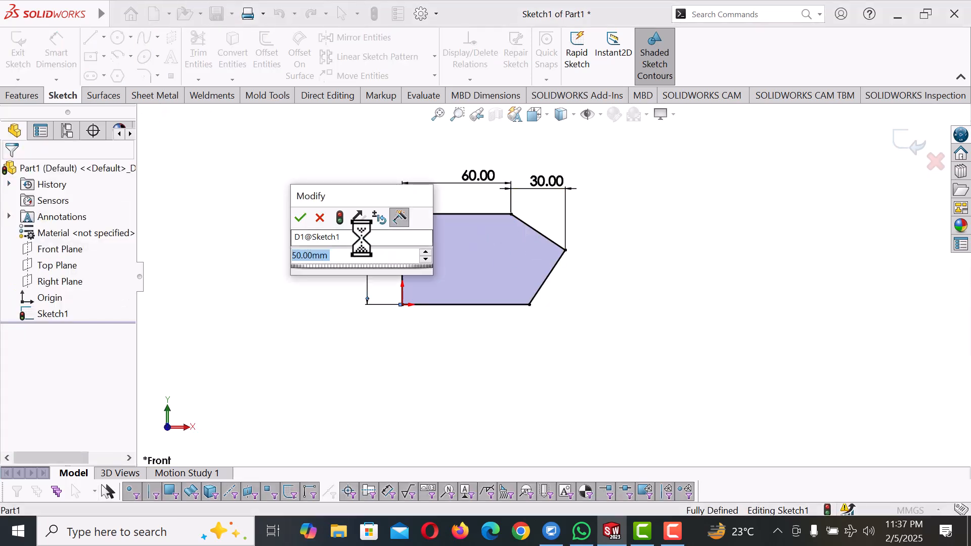
{"action": "type", "text": "35"}
{"action": "key", "text": "Return"}
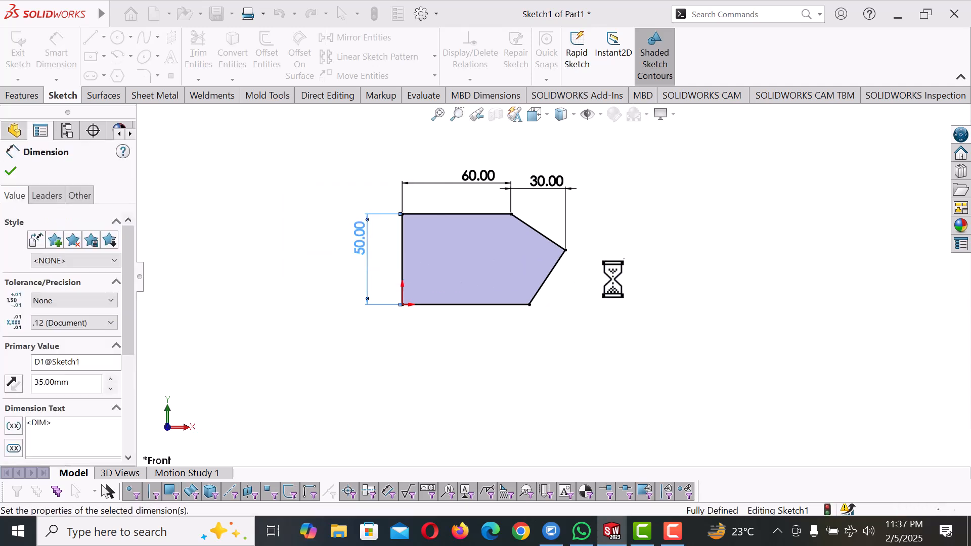
{"action": "left_click", "coordinate": [618, 299]}
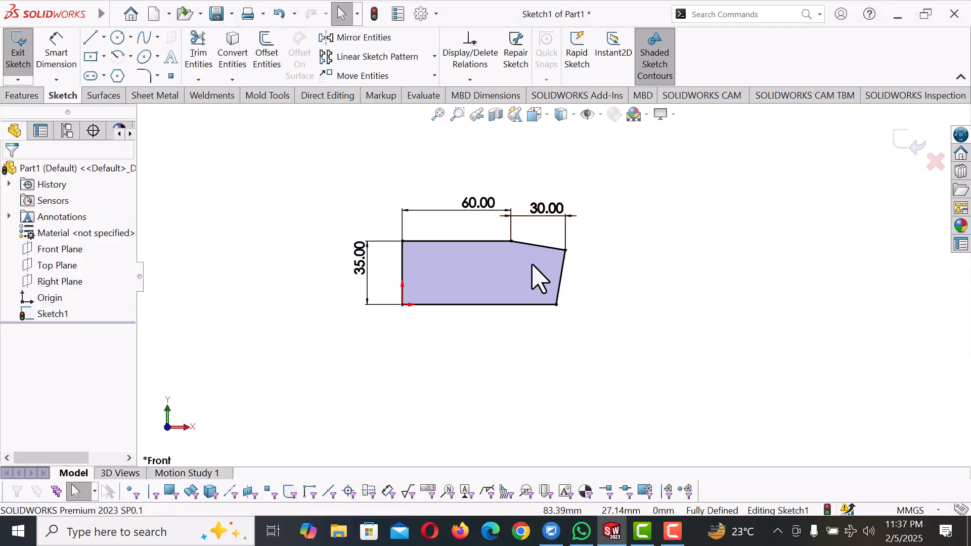
Set the height of the profile's vertical side to 50 mm
{"action": "double_click", "coordinate": [360, 268]}
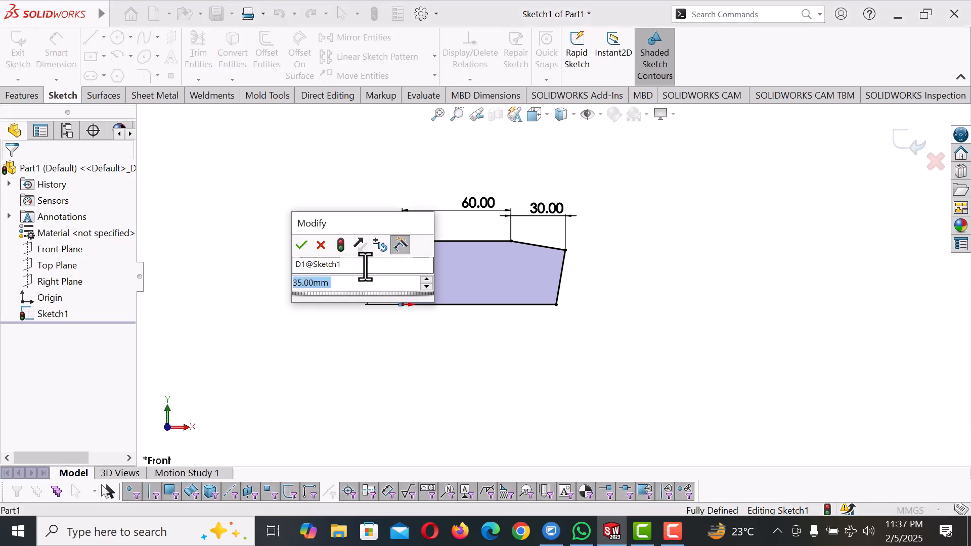
{"action": "type", "text": "60"}
{"action": "key", "text": "Return"}
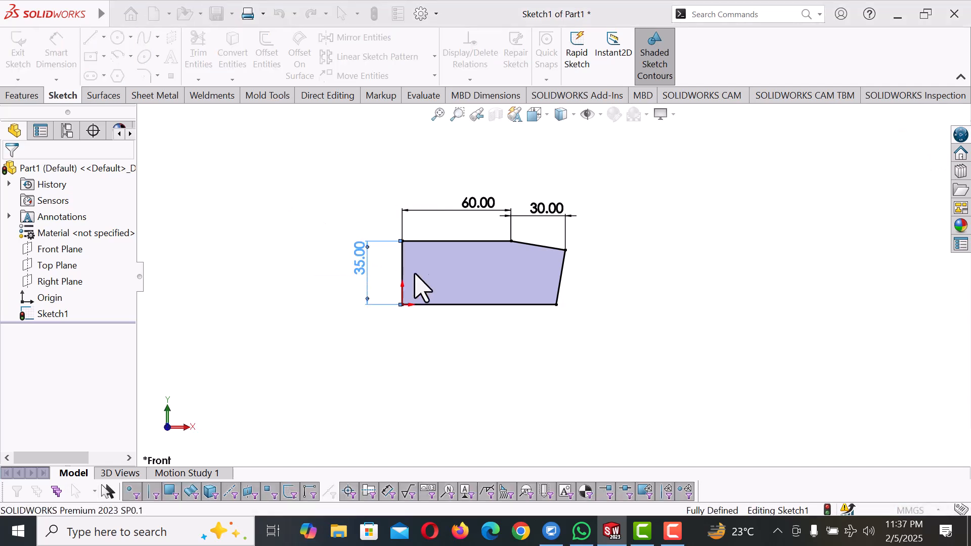
{"action": "left_click", "coordinate": [635, 291]}
Delete the 30 mm horizontal dimension of the upper slanted line
{"action": "left_click_drag", "start_coordinate": [546, 186], "coordinate": [563, 181]}
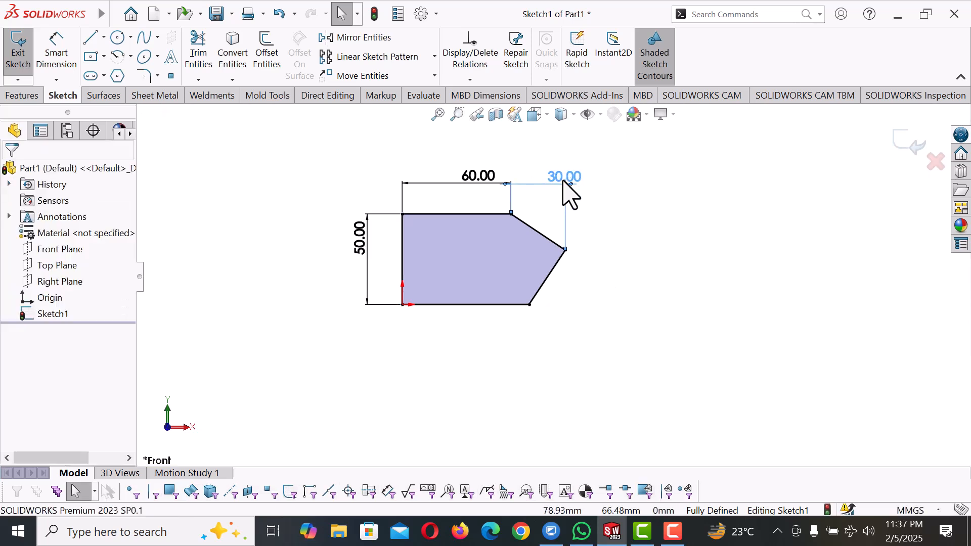
{"action": "key", "text": "Delete"}
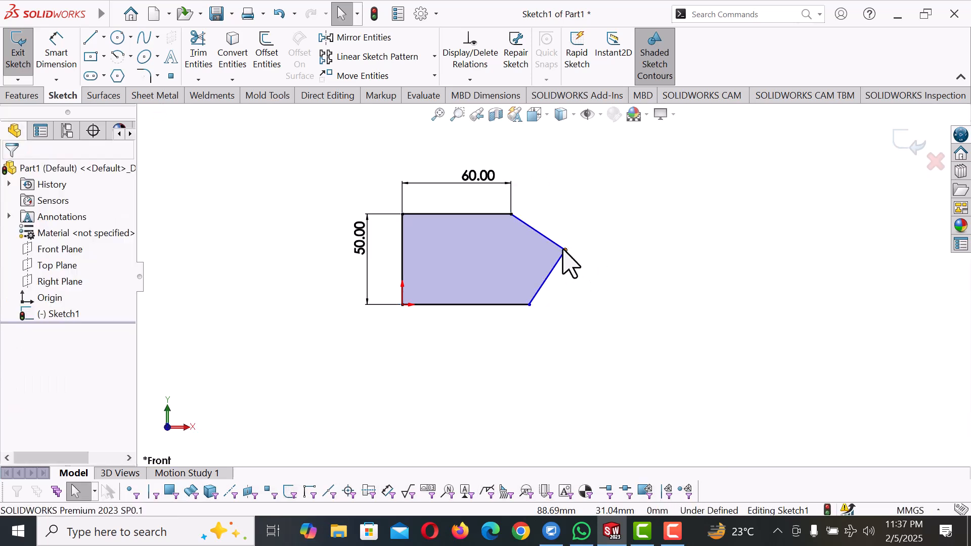
Test-move the free tip point, then add a Vertical relation between the right ends of the top and bottom edges
{"action": "mouse_move", "coordinate": [566, 250]}
{"action": "left_mouse_down"}
{"action": "mouse_move", "coordinate": [609, 249]}
{"action": "mouse_move", "coordinate": [603, 268]}
{"action": "left_mouse_up"}
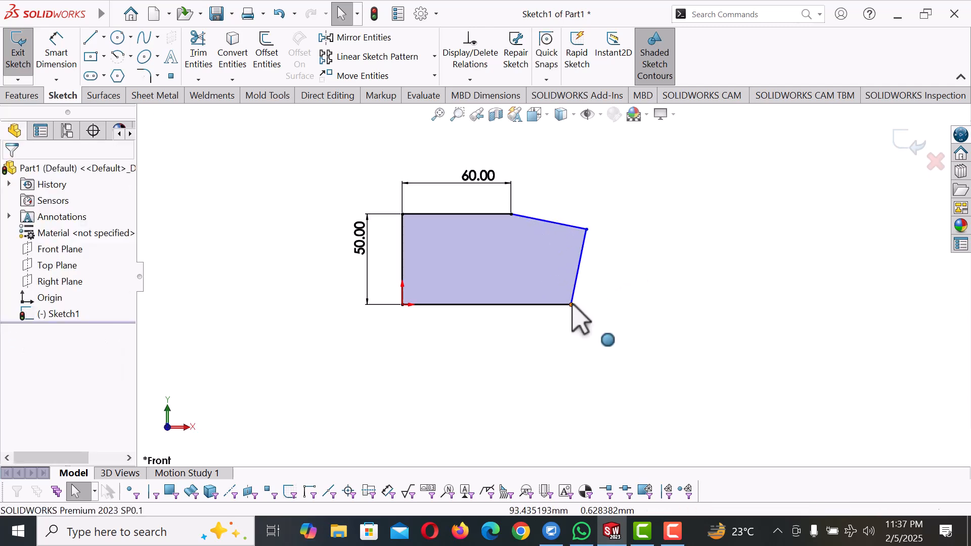
{"action": "left_click", "coordinate": [571, 305]}
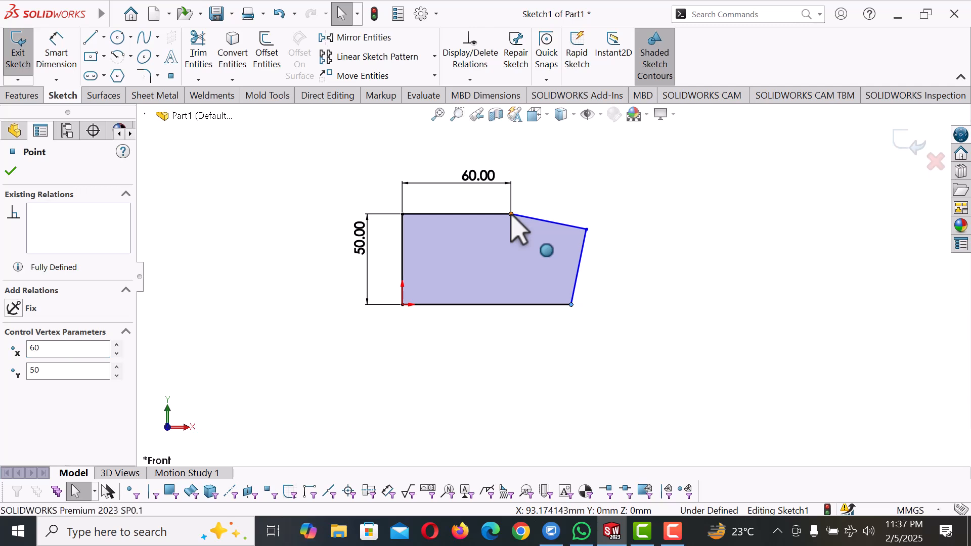
{"action": "left_click", "coordinate": [512, 215], "text": "ctrl"}
{"action": "left_click", "coordinate": [14, 386]}
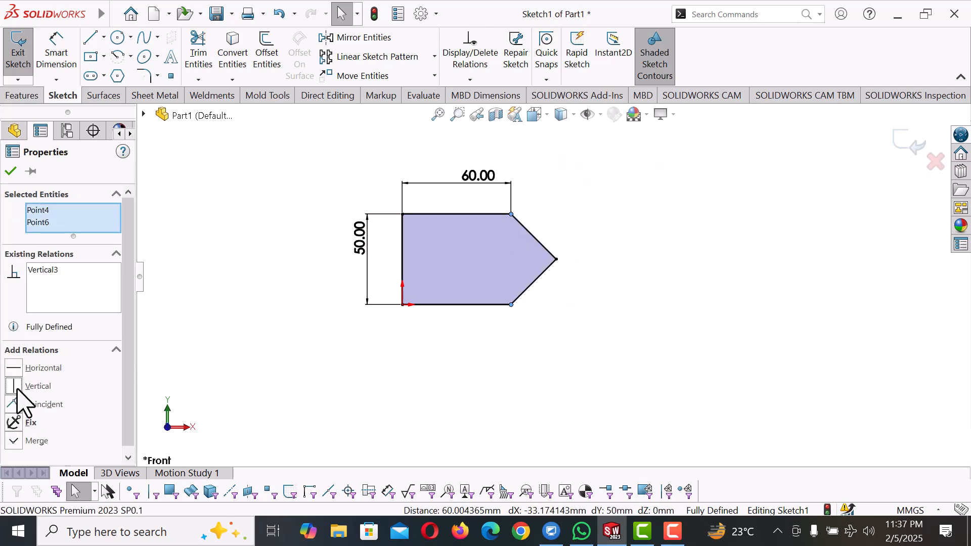
{"action": "left_click", "coordinate": [534, 402]}
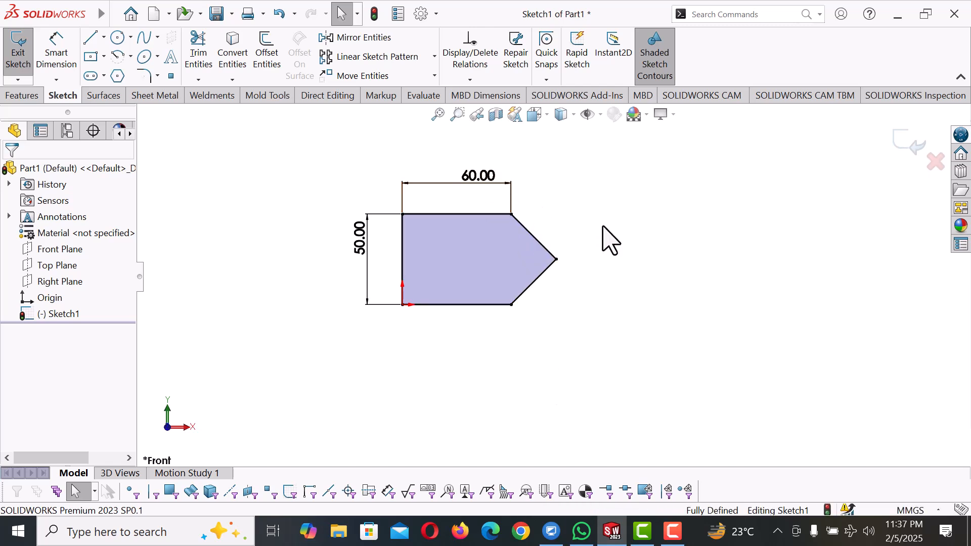
Set the height of the profile's vertical side to 40 mm
{"action": "double_click", "coordinate": [366, 244]}
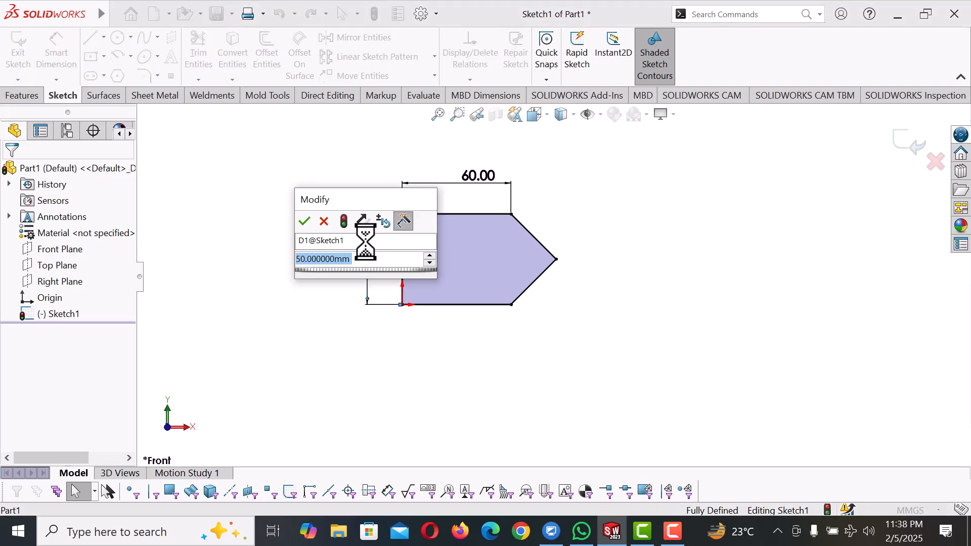
{"action": "type", "text": "40"}
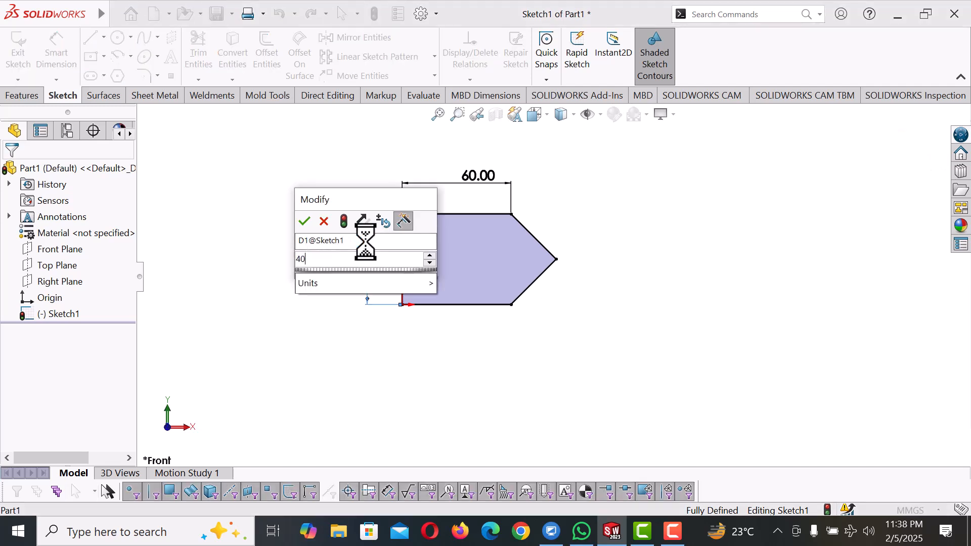
{"action": "key", "text": "Return"}
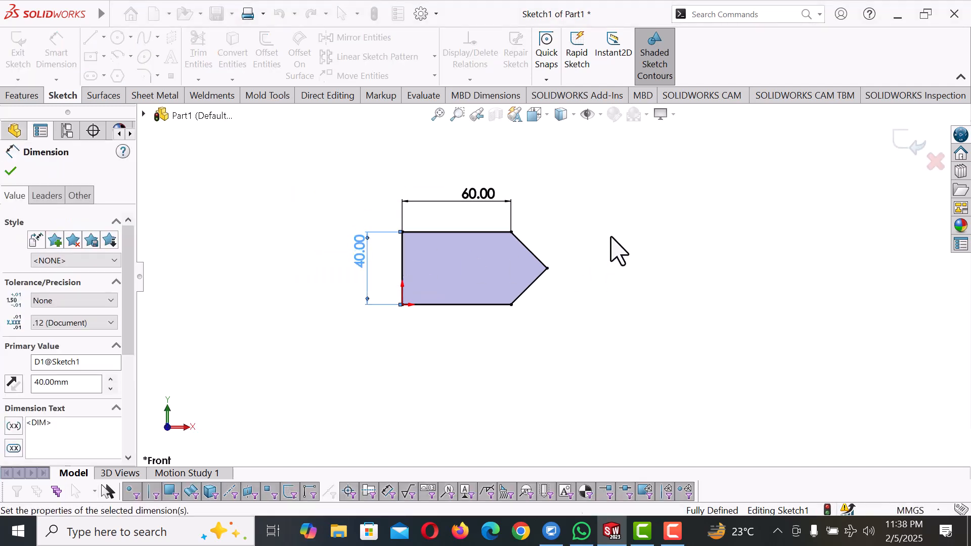
{"action": "left_click", "coordinate": [612, 238]}
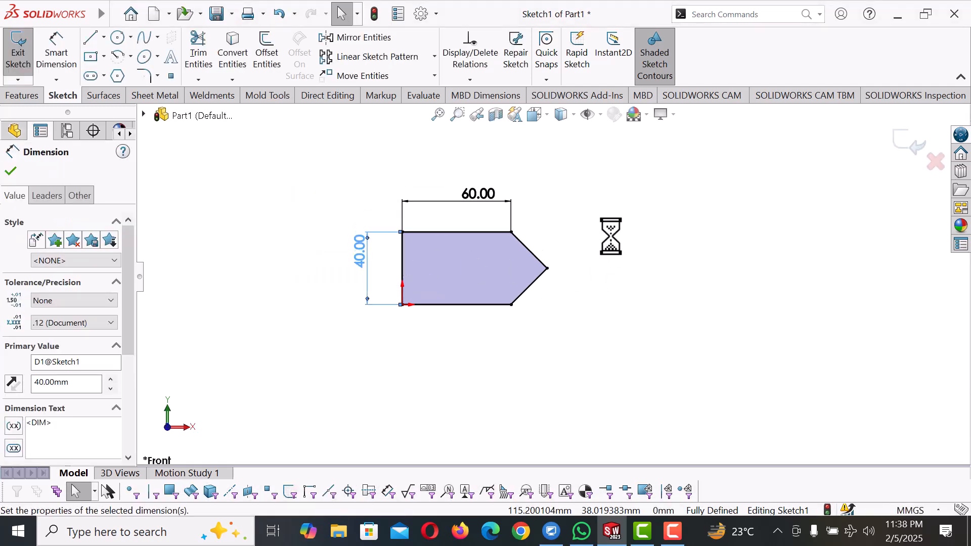
Round the profile's pointed tip with a 5 mm sketch fillet, accepting the removal of the equal-length relation
{"action": "left_click", "coordinate": [144, 76]}
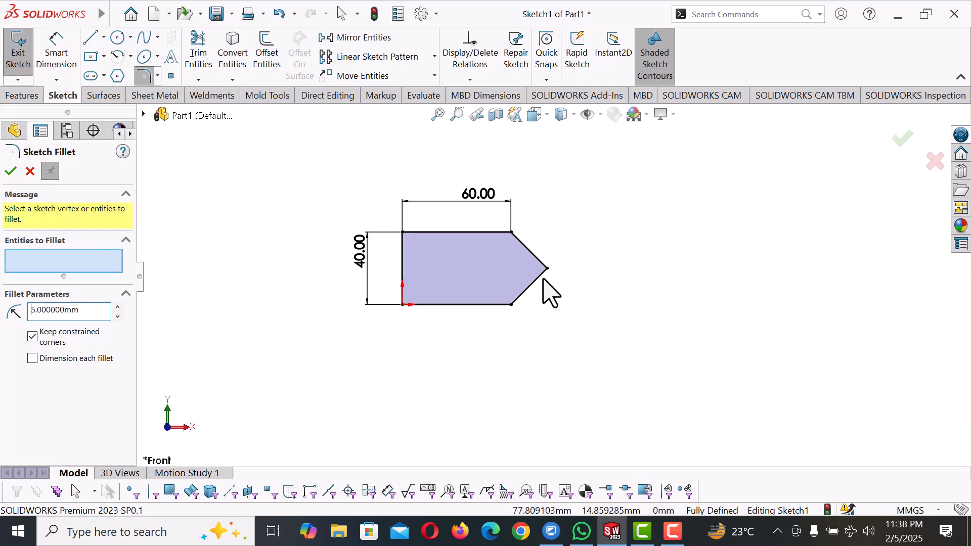
{"action": "left_click", "coordinate": [542, 261]}
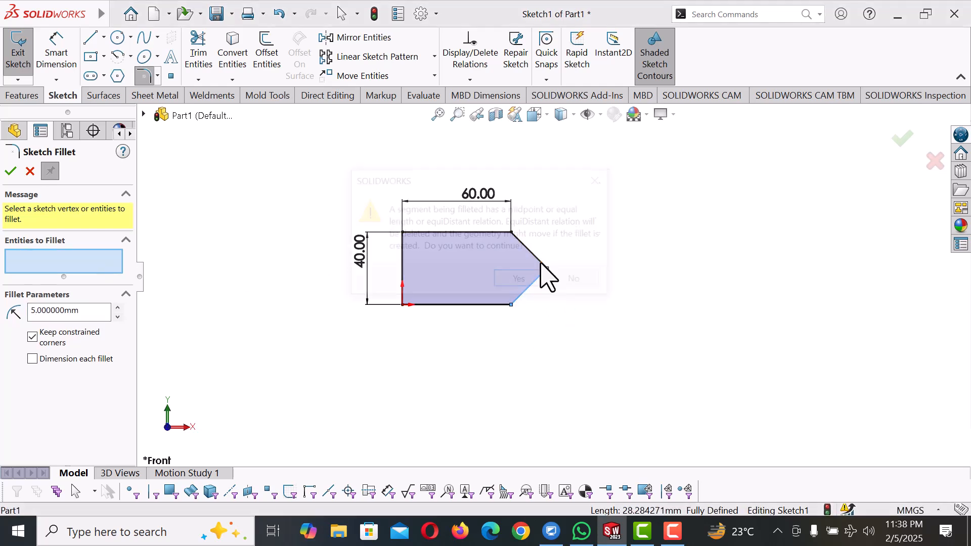
{"action": "left_click", "coordinate": [539, 269]}
{"action": "left_click", "coordinate": [523, 280]}
{"action": "scroll", "coordinate": [549, 265], "scroll_direction": "down", "scroll_amount": 3}
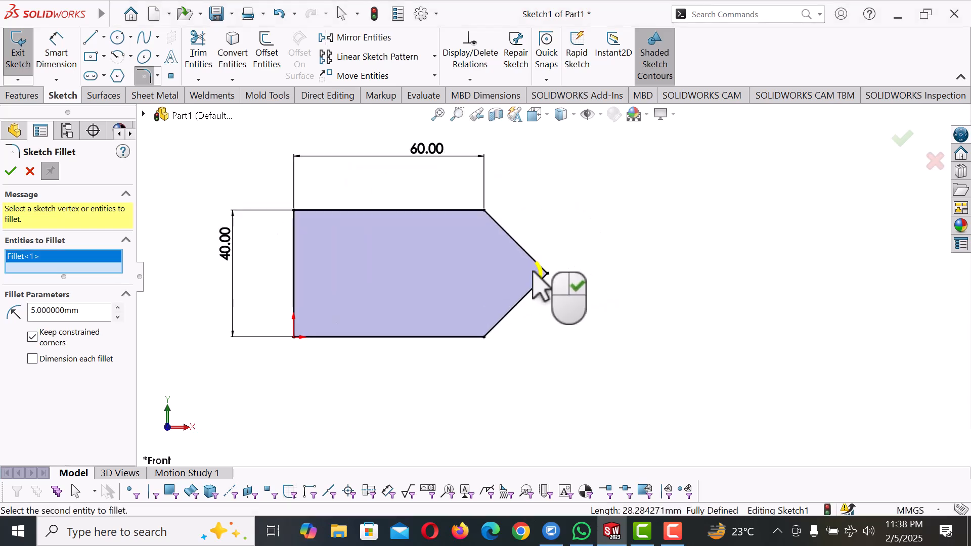
{"action": "left_click", "coordinate": [10, 172]}
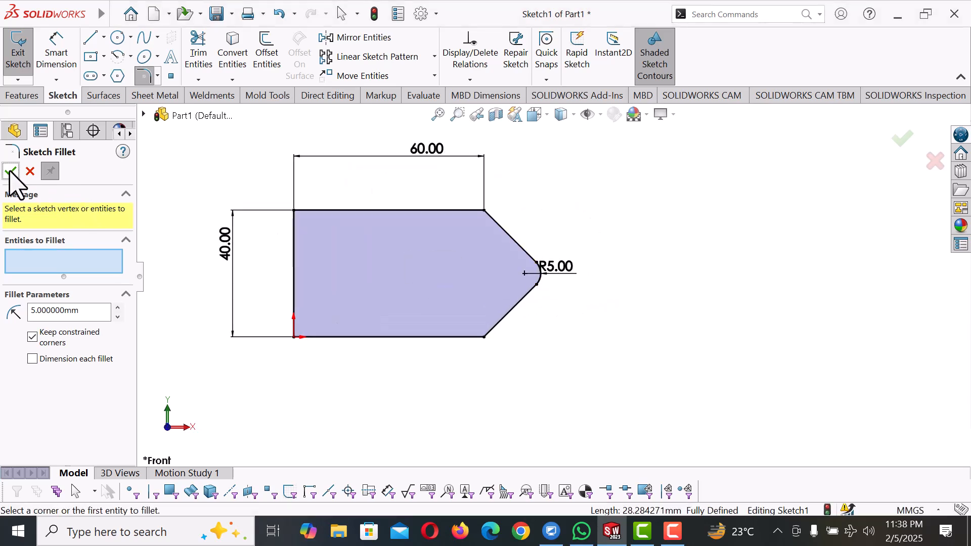
{"action": "left_click", "coordinate": [10, 172]}
Switch to the isometric view and extrude the profile as a boss with a Blind depth of 10 mm
{"action": "key", "text": "space"}
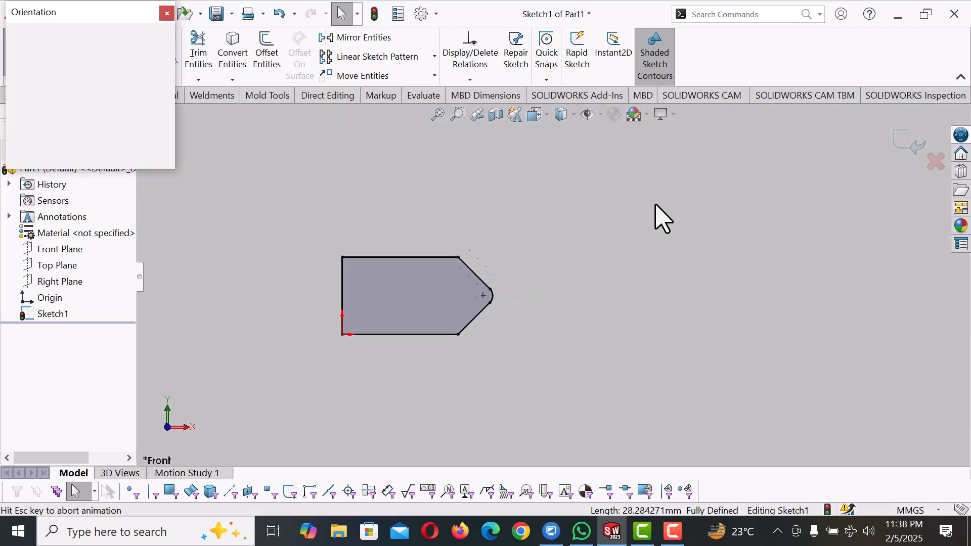
{"action": "left_click", "coordinate": [158, 57]}
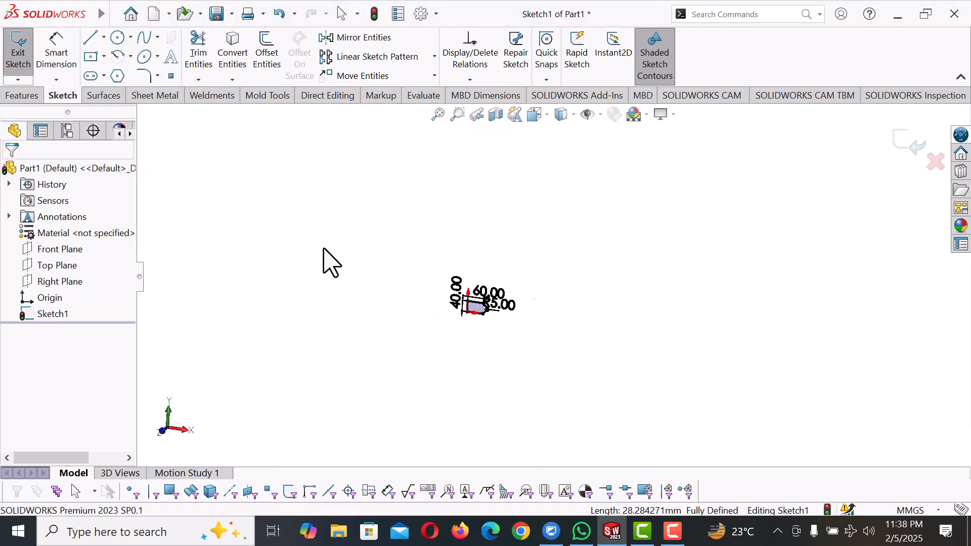
{"action": "scroll", "coordinate": [556, 287], "scroll_direction": "down", "scroll_amount": 2}
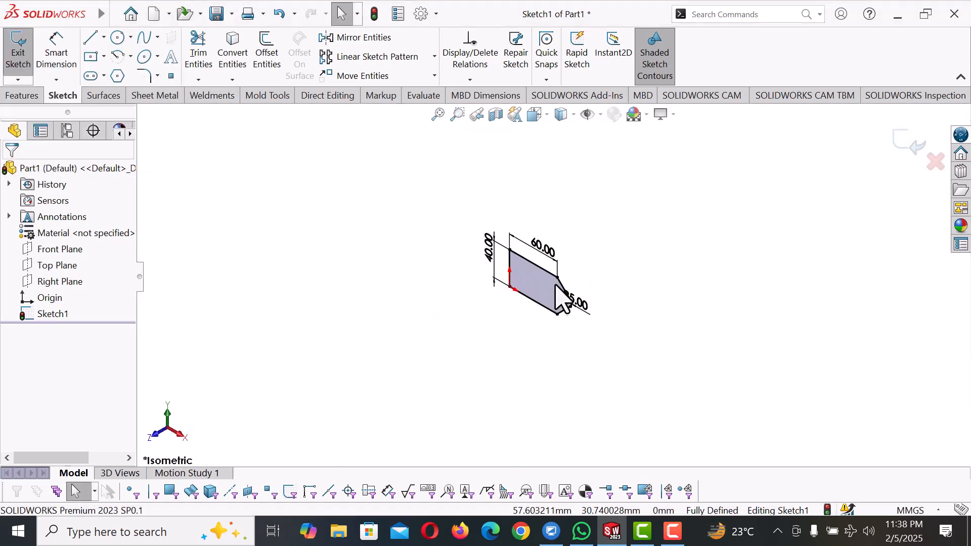
{"action": "left_click", "coordinate": [23, 96]}
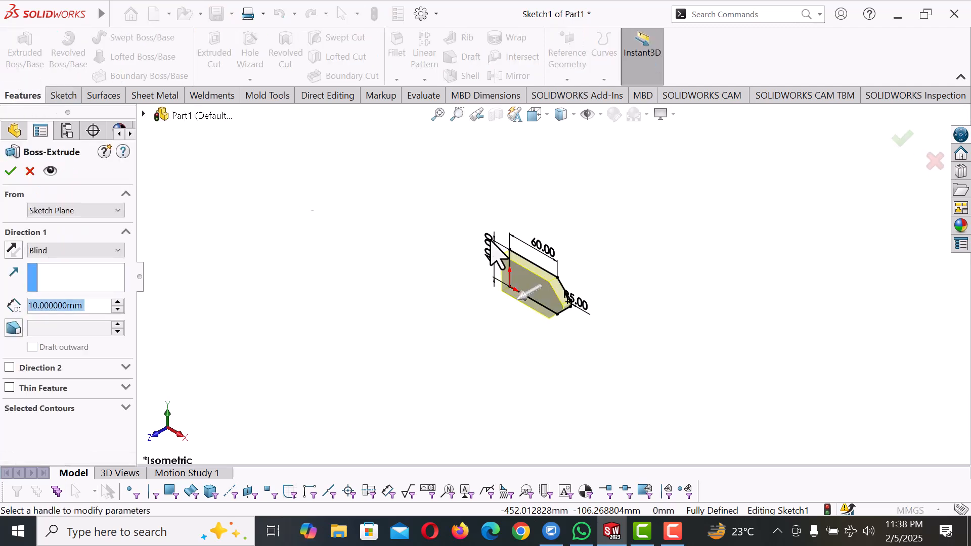
{"action": "scroll", "coordinate": [553, 303], "scroll_direction": "down", "scroll_amount": 2}
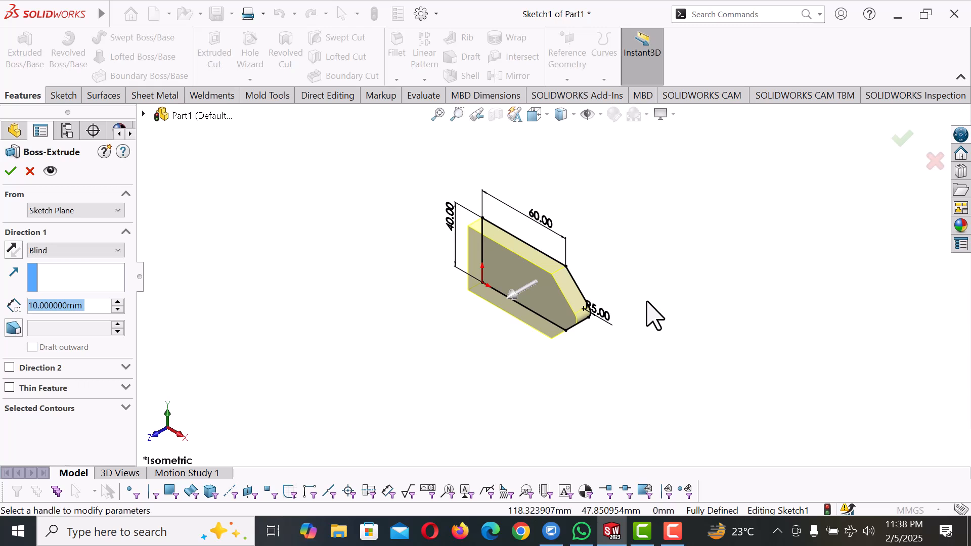
{"action": "left_click", "coordinate": [117, 303]}
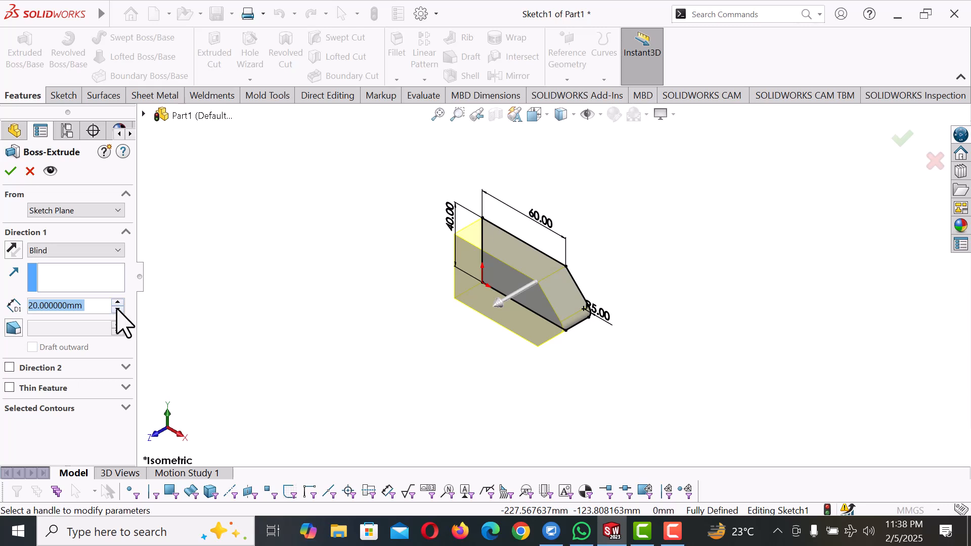
{"action": "left_click", "coordinate": [117, 310]}
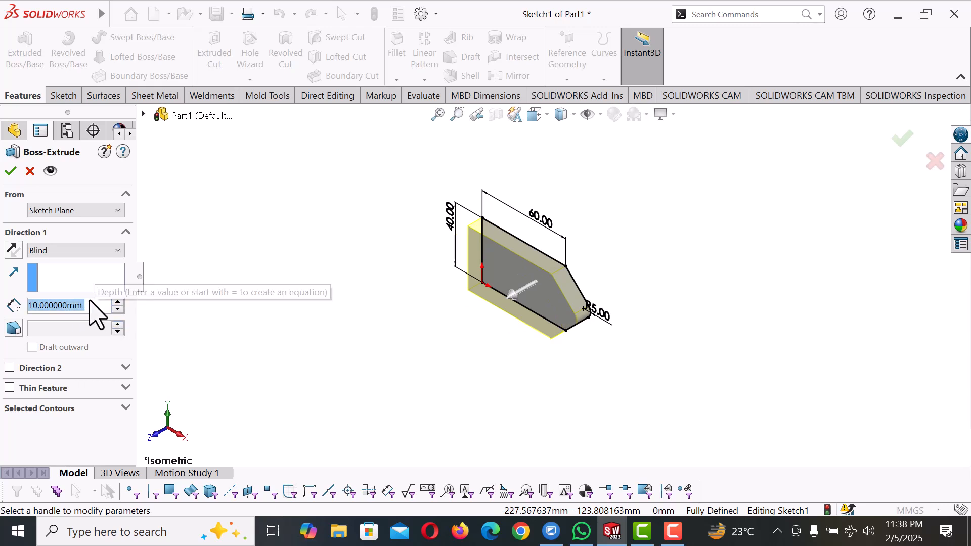
{"action": "left_click", "coordinate": [10, 172]}
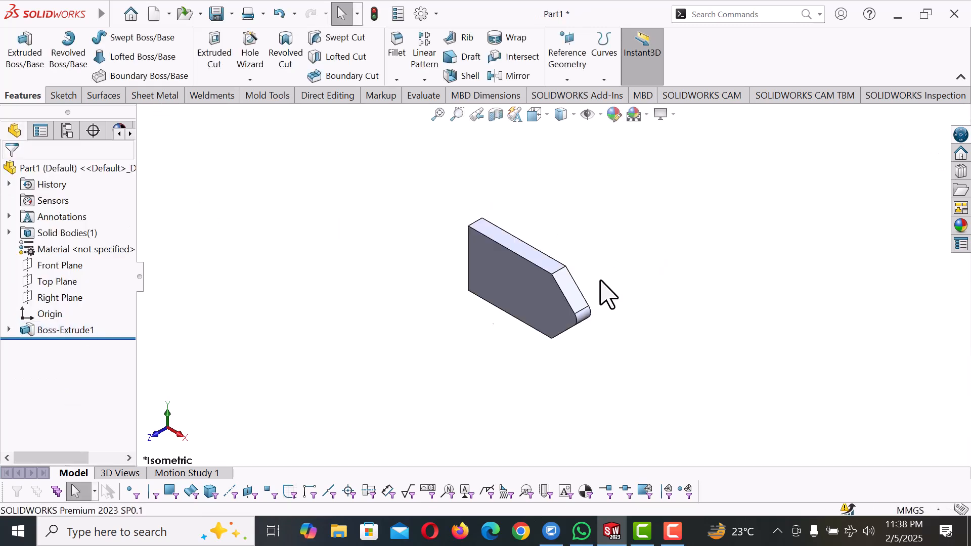
Change the part's display style to Shaded without edges
{"action": "scroll", "coordinate": [607, 294], "scroll_direction": "down", "scroll_amount": 2}
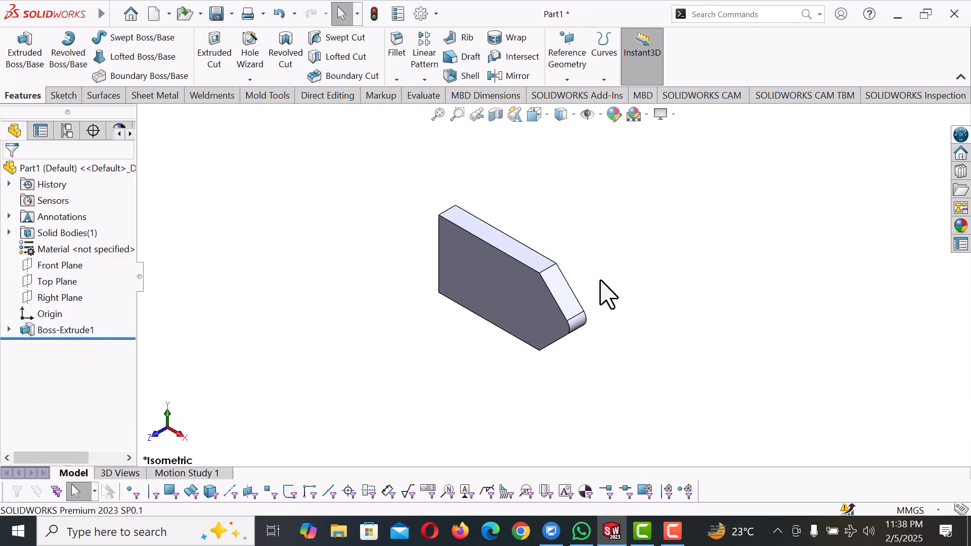
{"action": "left_click", "coordinate": [575, 120]}
{"action": "left_click", "coordinate": [562, 154]}
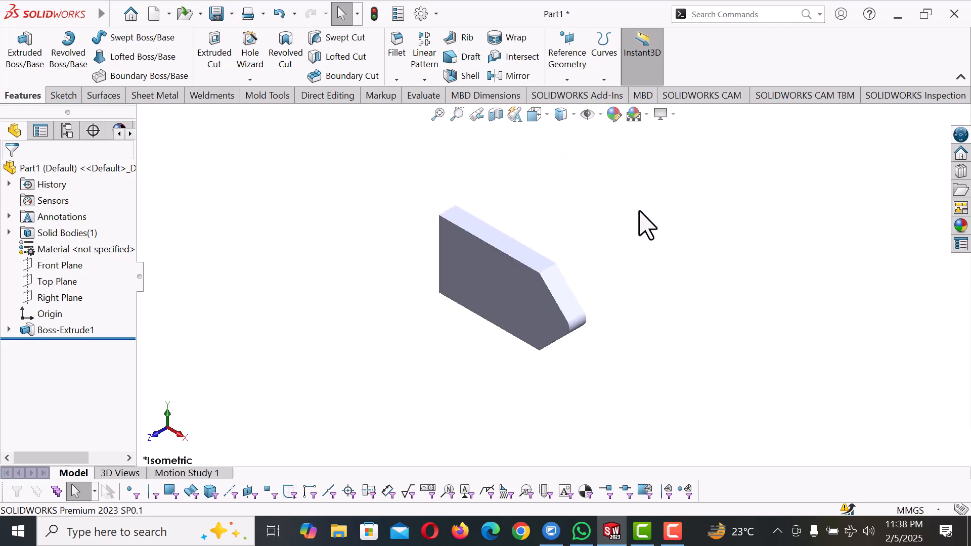
{"action": "right_click", "coordinate": [72, 249]}
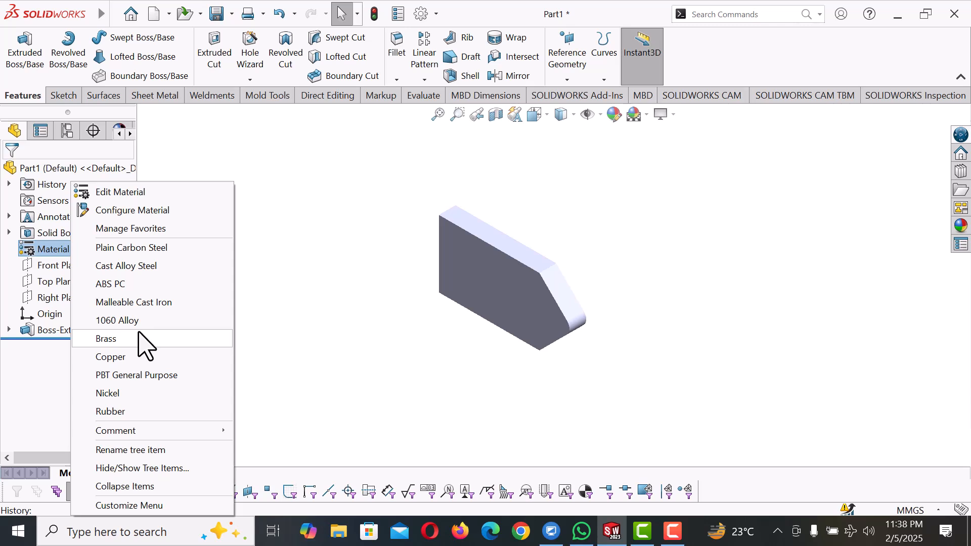
{"action": "left_click", "coordinate": [276, 347]}
{"action": "right_click", "coordinate": [494, 294]}
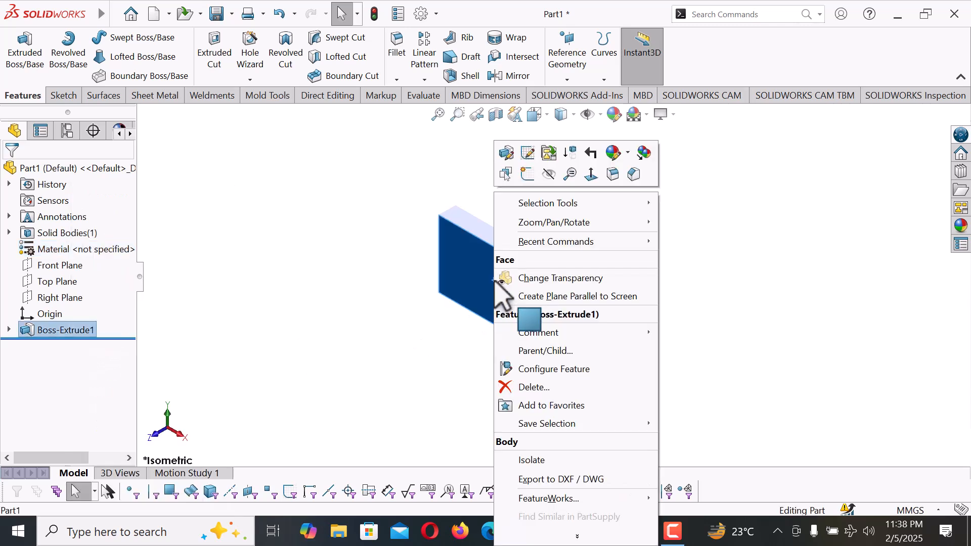
{"action": "left_click", "coordinate": [403, 314]}
Apply a white color from the standard swatches to only the rounded tip face
{"action": "scroll", "coordinate": [582, 329], "scroll_direction": "down", "scroll_amount": 3}
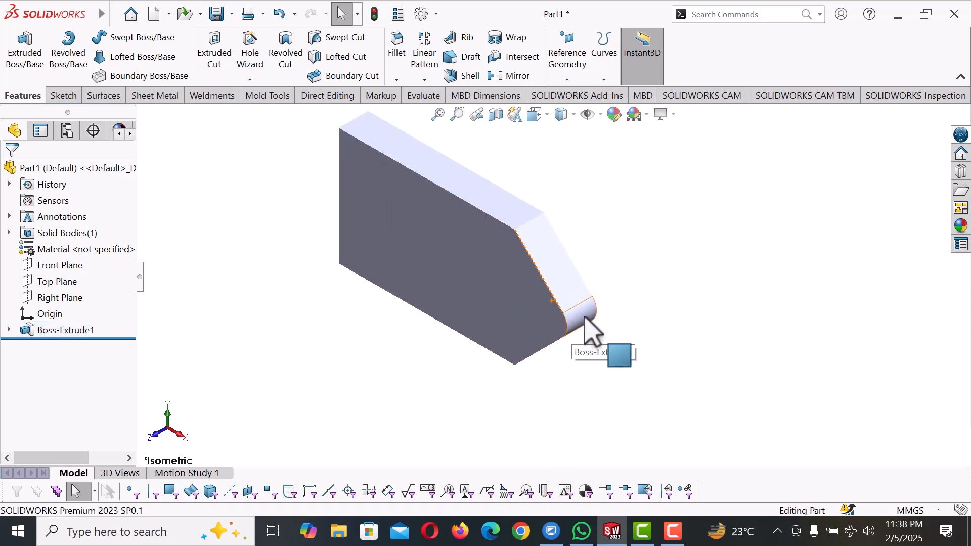
{"action": "left_click", "coordinate": [585, 324]}
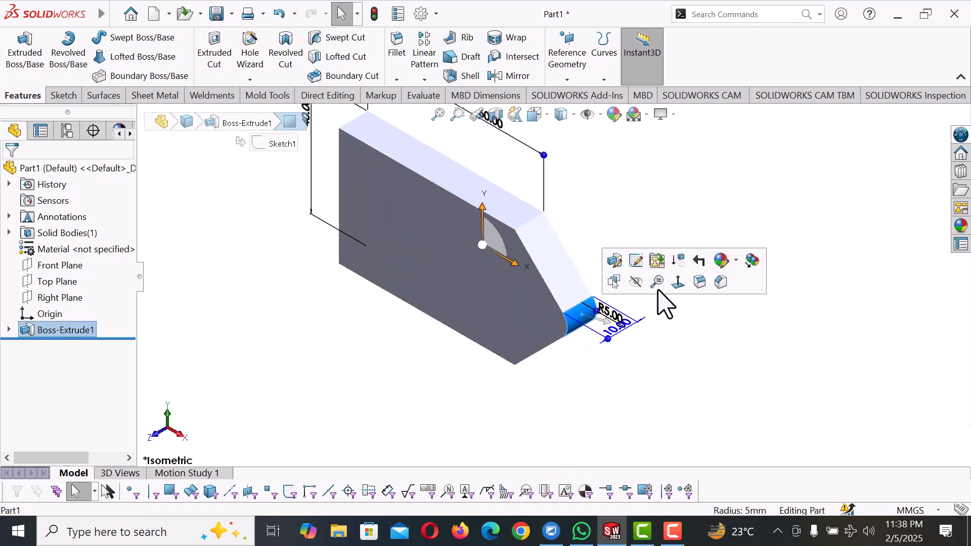
{"action": "left_click", "coordinate": [738, 260]}
{"action": "left_click", "coordinate": [723, 298]}
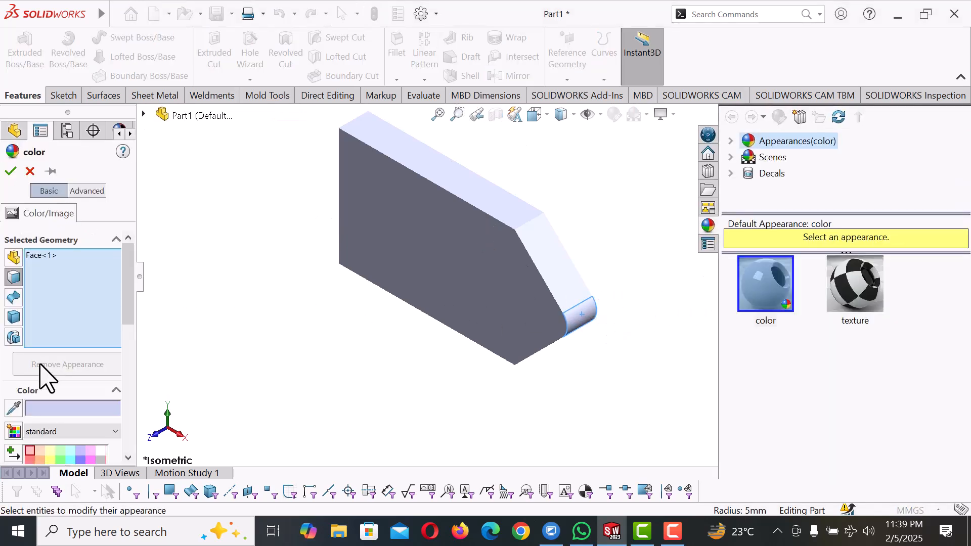
{"action": "left_click", "coordinate": [99, 450]}
{"action": "left_click", "coordinate": [10, 172]}
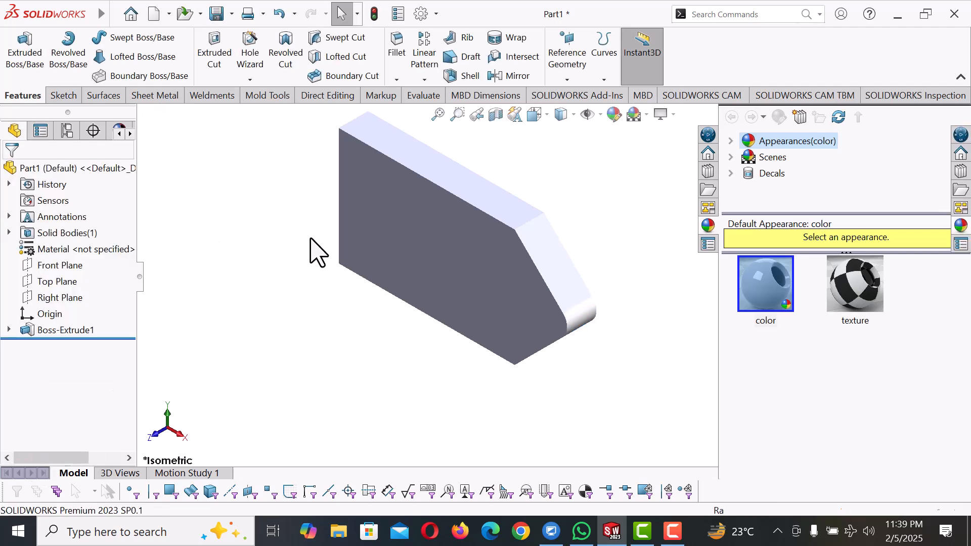
Color the whole Boss-Extrude1 feature dark gray using the standard swatches
{"action": "right_click", "coordinate": [470, 213]}
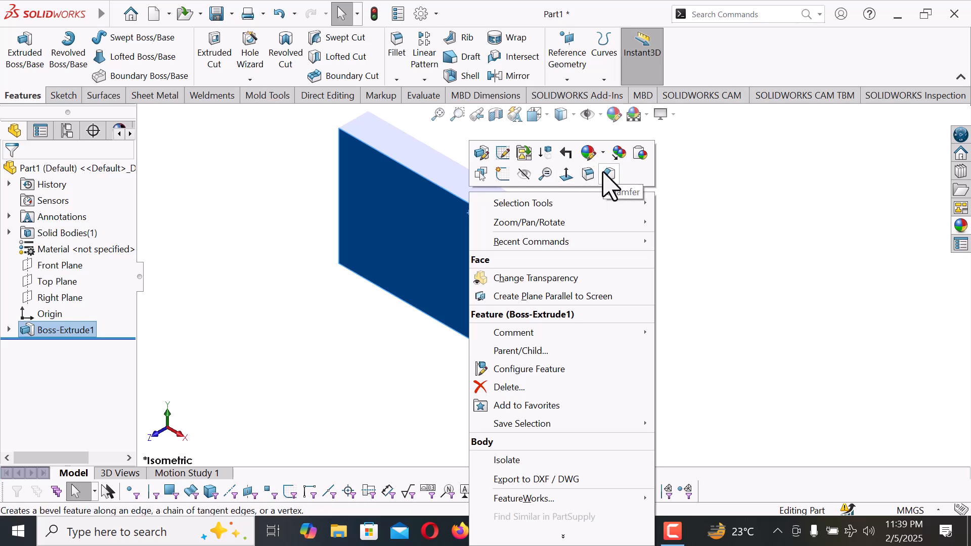
{"action": "left_click", "coordinate": [604, 152]}
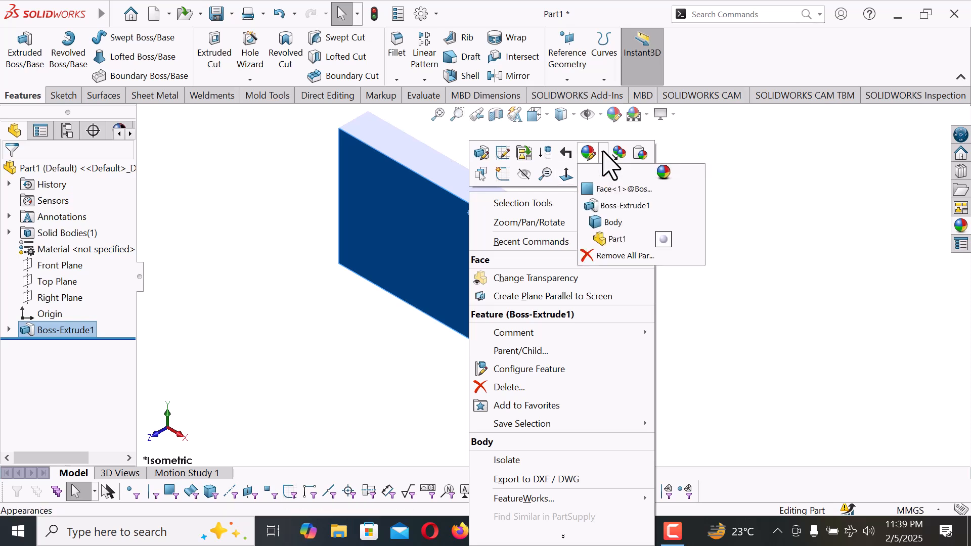
{"action": "left_click", "coordinate": [614, 208]}
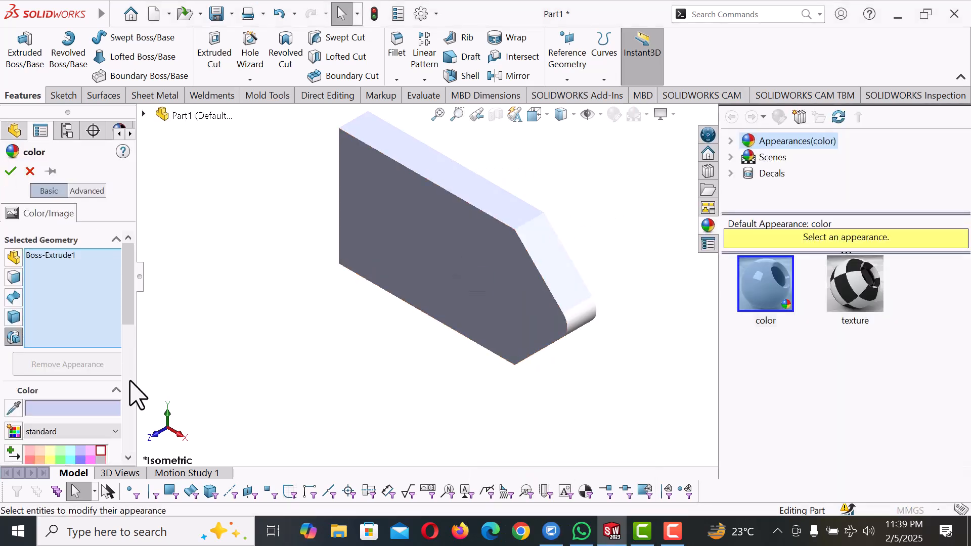
{"action": "scroll", "coordinate": [129, 335], "scroll_direction": "down", "scroll_amount": 3}
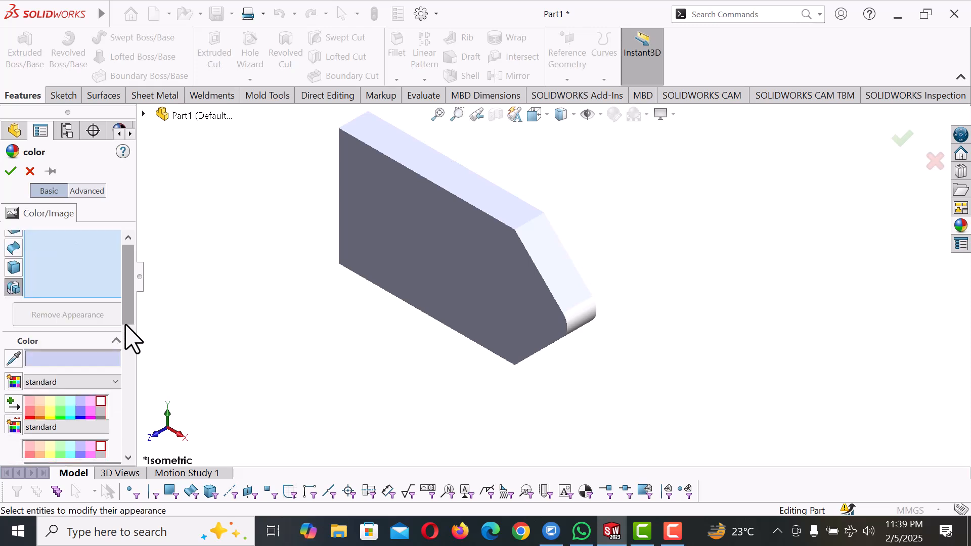
{"action": "left_click", "coordinate": [101, 382]}
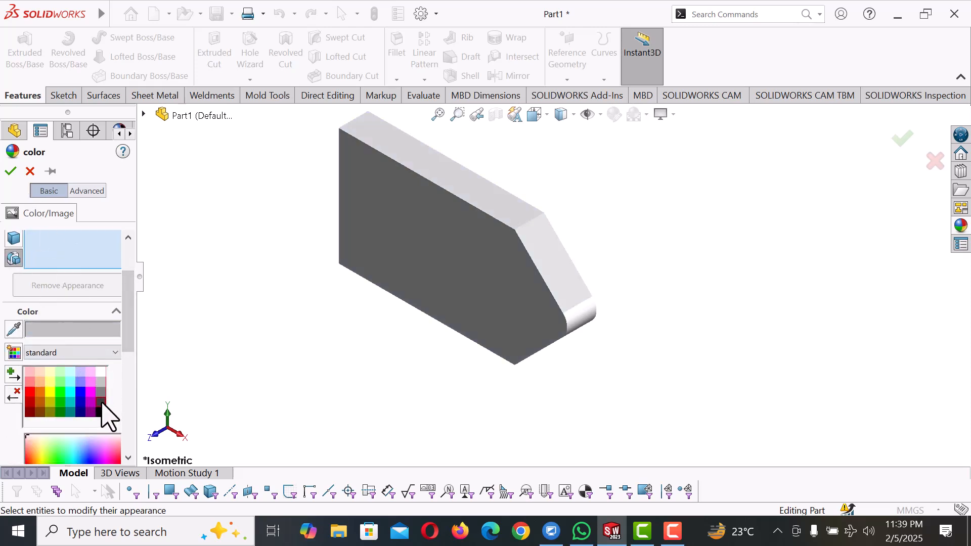
{"action": "left_click", "coordinate": [102, 403]}
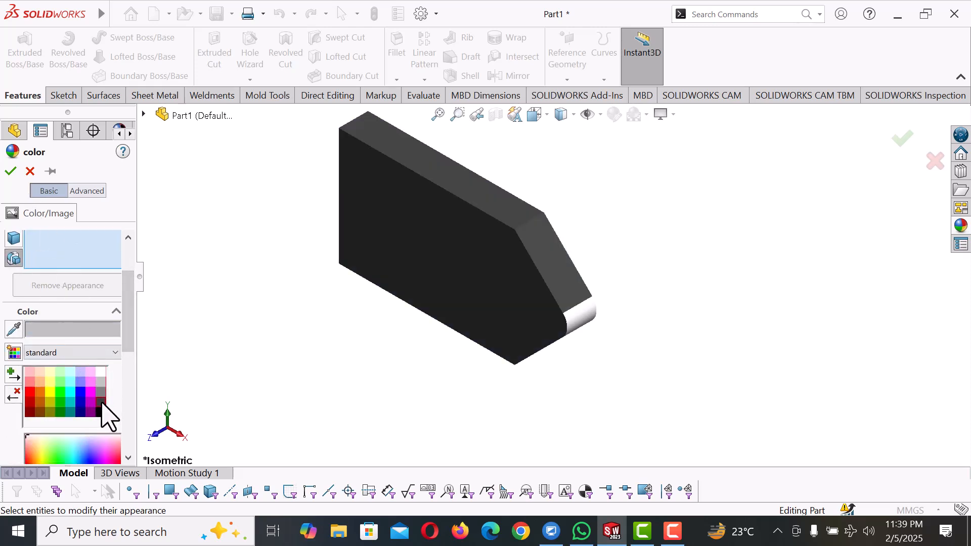
{"action": "left_click", "coordinate": [13, 172]}
{"action": "middle_click_drag", "start_coordinate": [321, 327], "coordinate": [540, 351]}
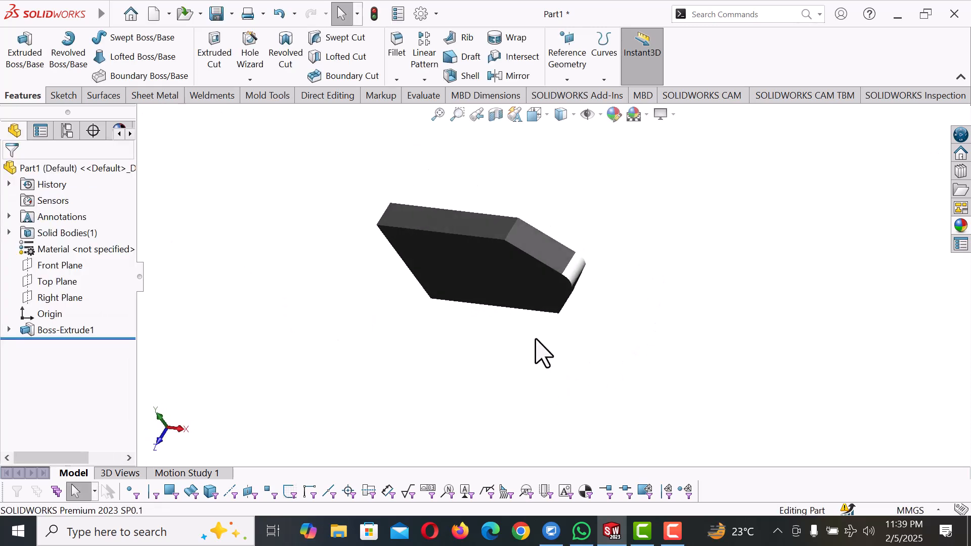
{"action": "left_click", "coordinate": [468, 229]}
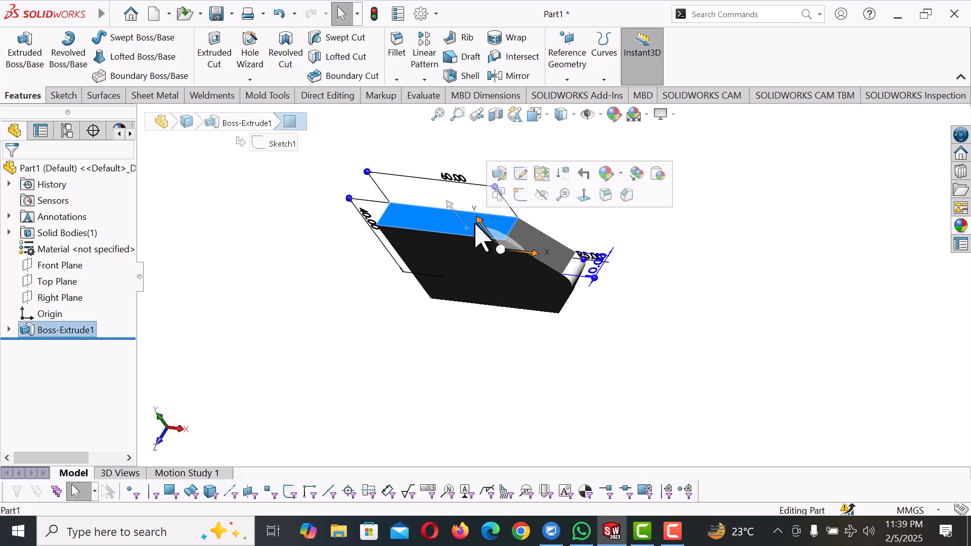
{"action": "left_click", "coordinate": [622, 174]}
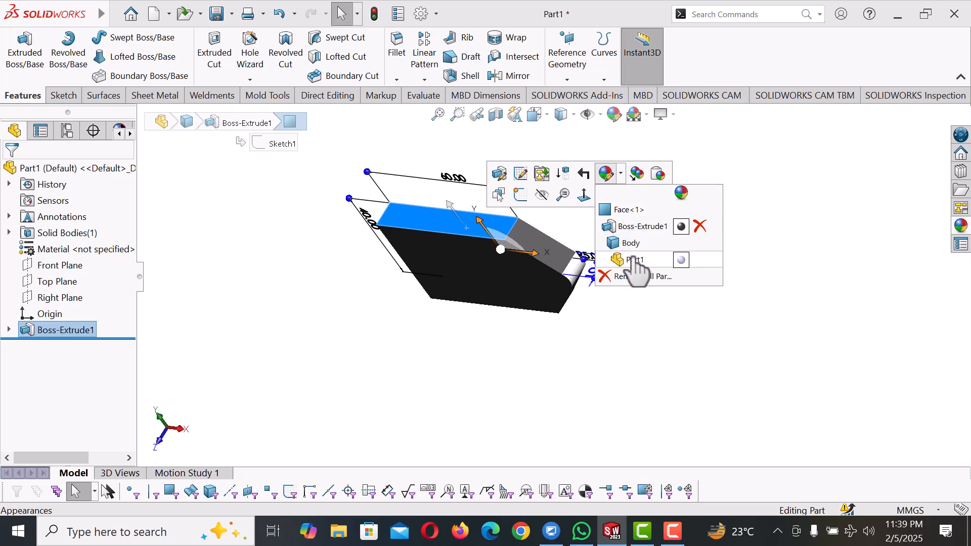
{"action": "left_click", "coordinate": [618, 174]}
{"action": "left_click", "coordinate": [690, 148]}
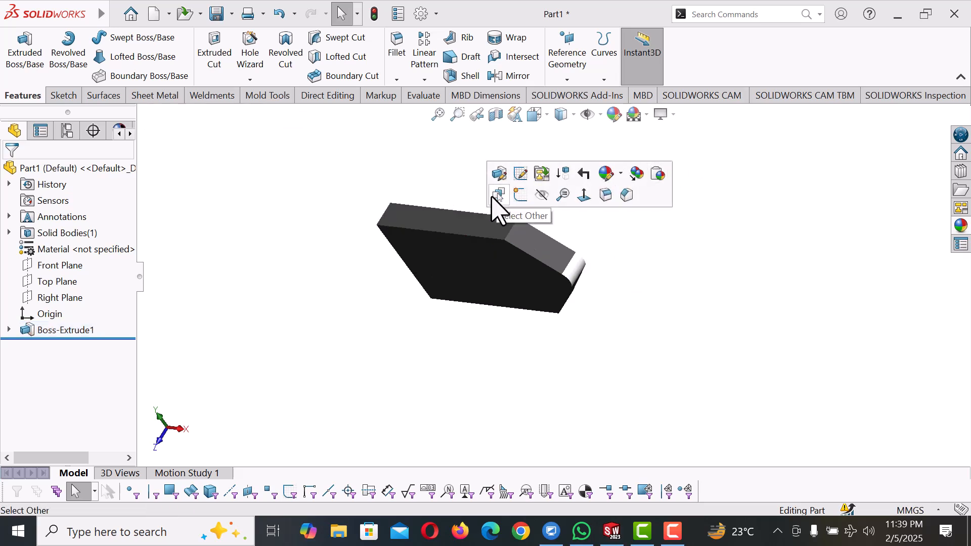
Fillet five flat faces of the extruded part with a symmetric 1 mm radius
{"action": "left_click", "coordinate": [468, 218]}
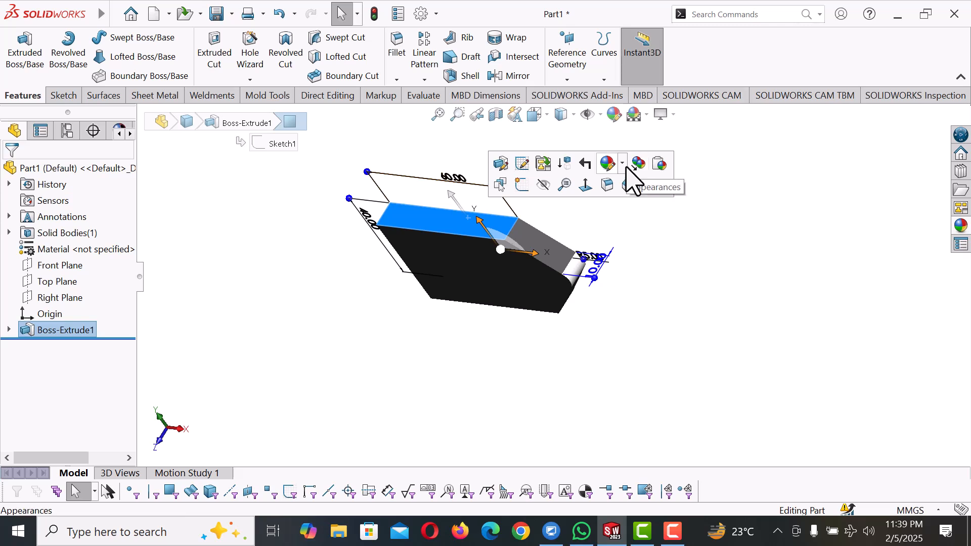
{"action": "left_click", "coordinate": [609, 186]}
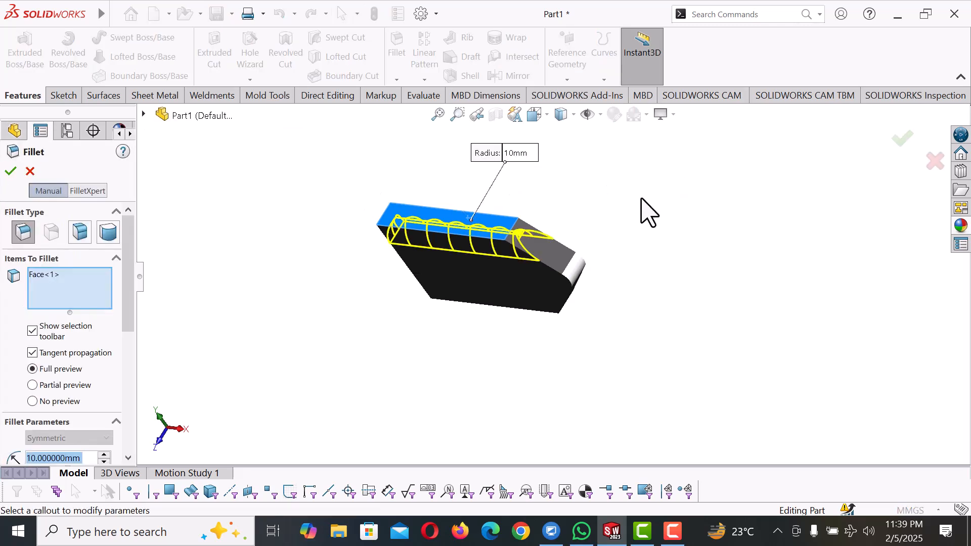
{"action": "left_click", "coordinate": [520, 283]}
{"action": "middle_click_drag", "start_coordinate": [520, 283], "coordinate": [585, 273]}
{"action": "left_click", "coordinate": [463, 244]}
{"action": "middle_click_drag", "start_coordinate": [463, 245], "coordinate": [571, 189]}
{"action": "left_click", "coordinate": [542, 297]}
{"action": "middle_click_drag", "start_coordinate": [542, 297], "coordinate": [560, 271]}
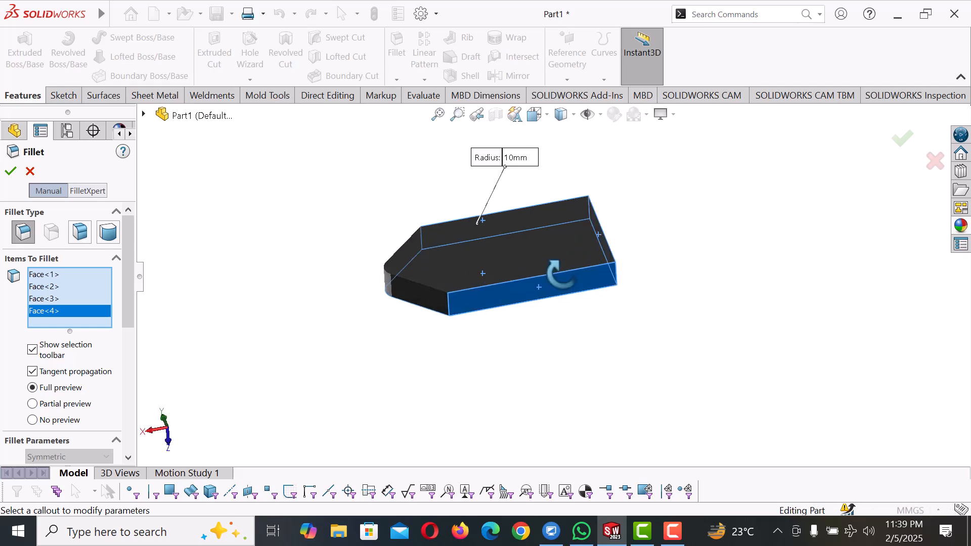
{"action": "left_click", "coordinate": [434, 300]}
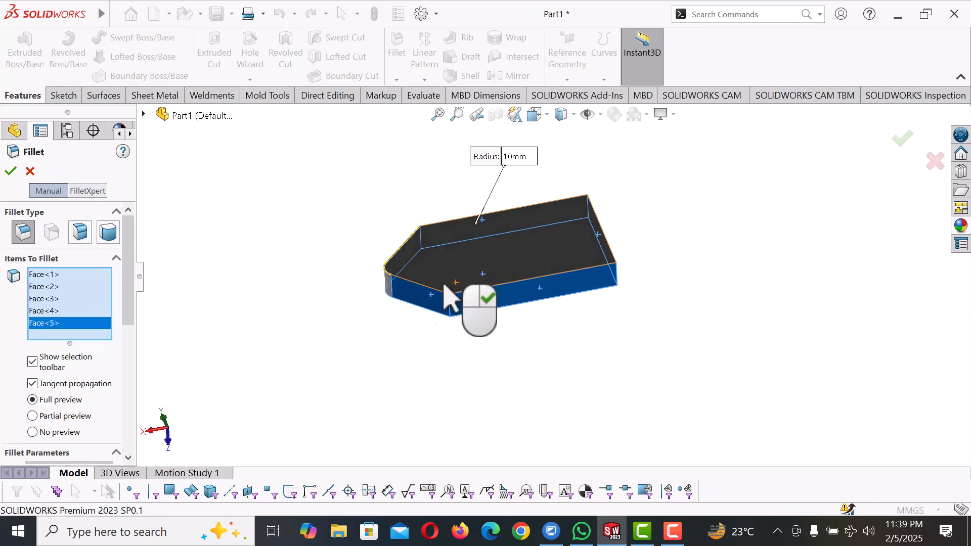
{"action": "scroll", "coordinate": [127, 333], "scroll_direction": "down", "scroll_amount": 5}
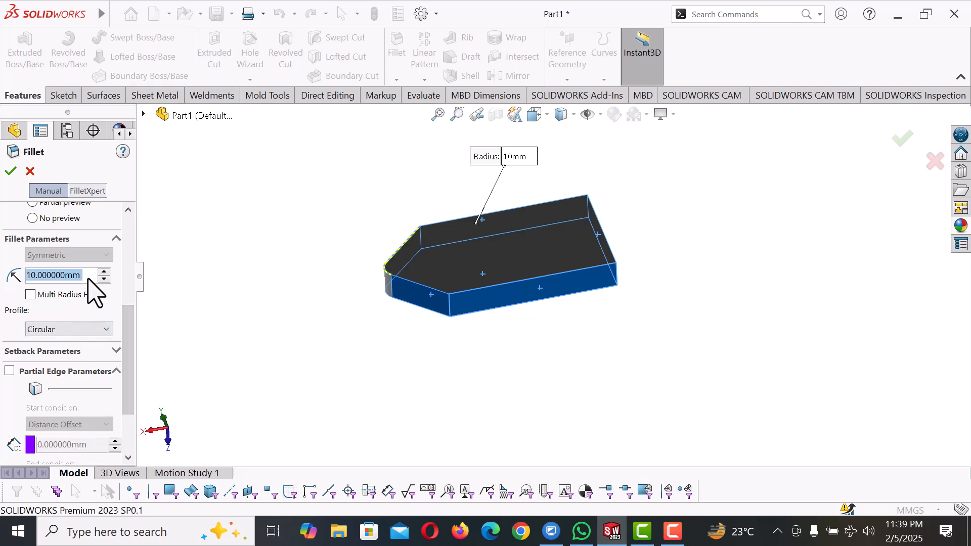
{"action": "type", "text": "1"}
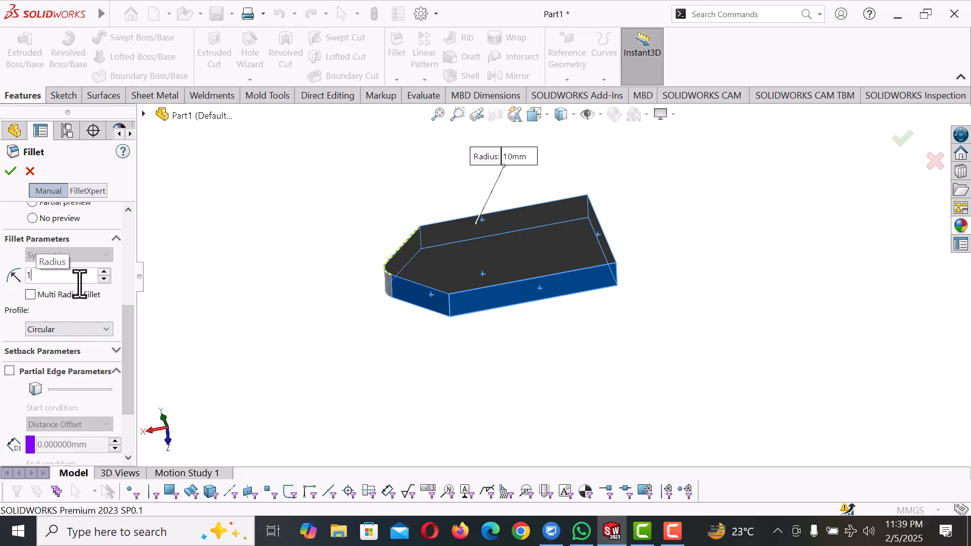
{"action": "key", "text": "Return"}
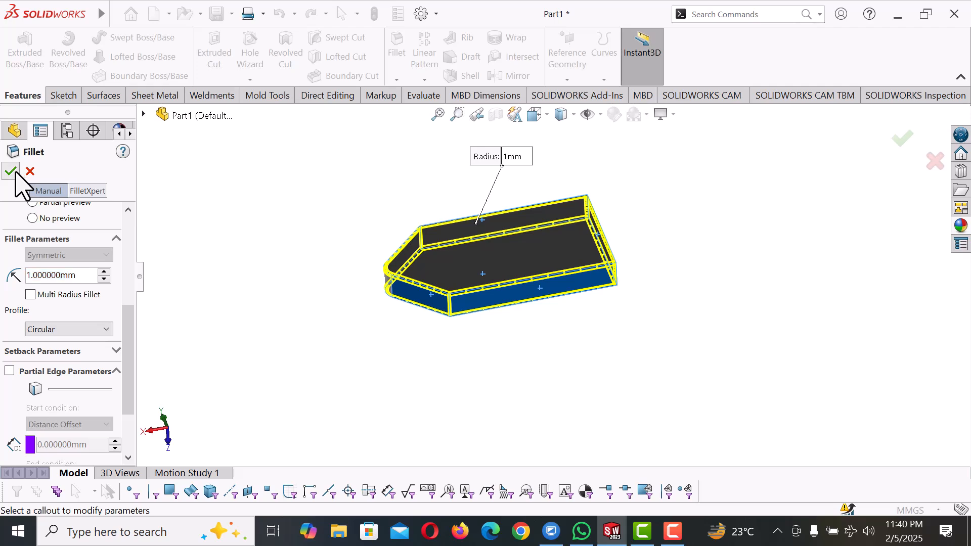
{"action": "left_click", "coordinate": [11, 172]}
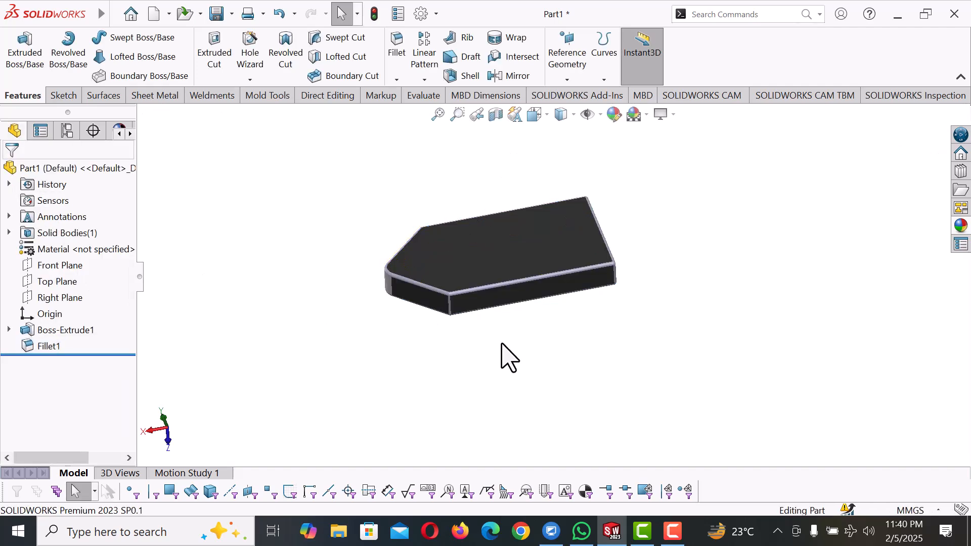
Return the filleted part to the isometric view
{"action": "key", "text": "space"}
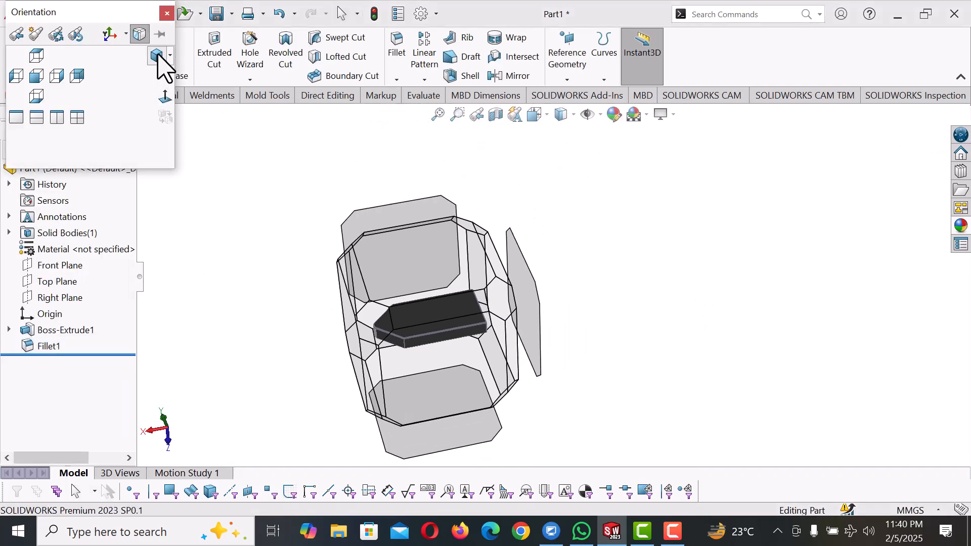
{"action": "left_click", "coordinate": [158, 57]}
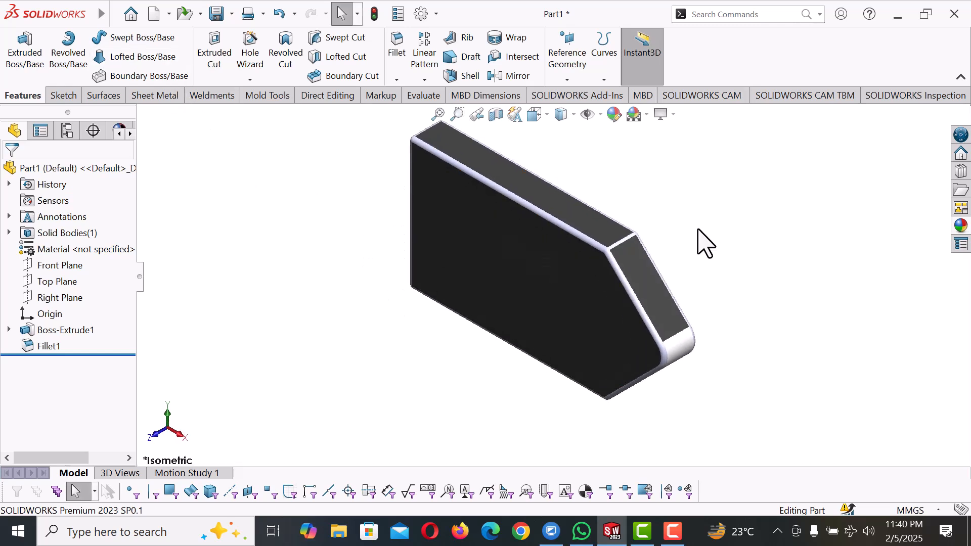
{"action": "scroll", "coordinate": [698, 230], "scroll_direction": "up", "scroll_amount": 1}
{"action": "scroll", "coordinate": [698, 245], "scroll_direction": "down", "scroll_amount": 1}
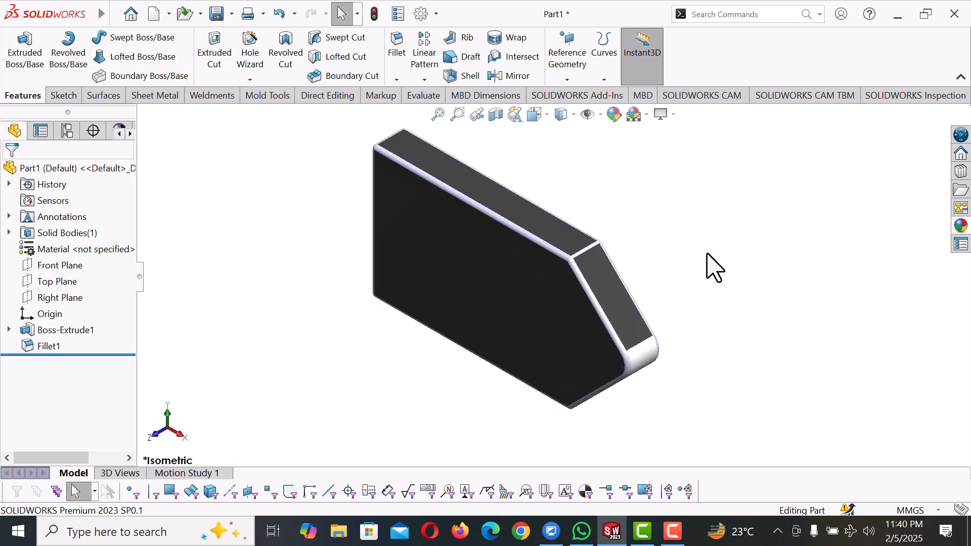
Create a new part document
{"action": "left_click", "coordinate": [115, 14]}
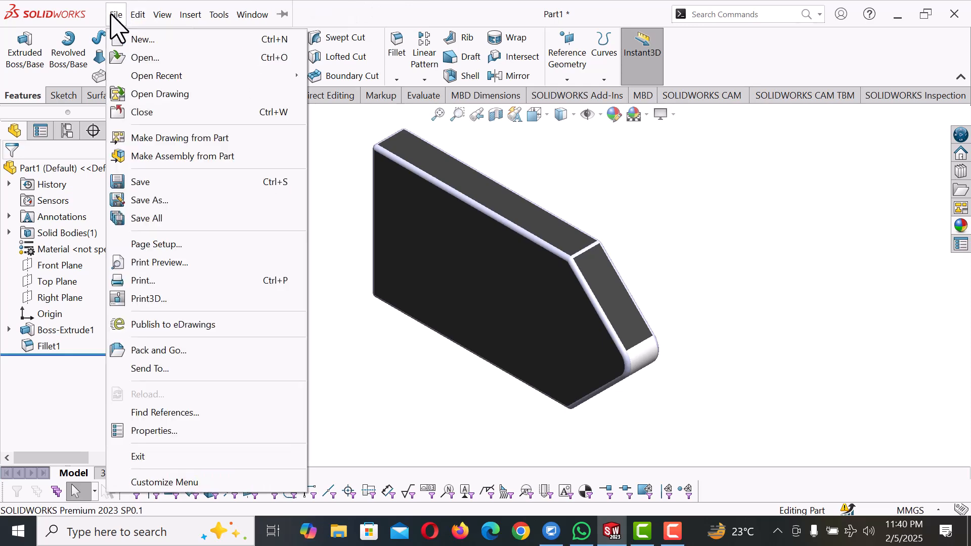
{"action": "left_click", "coordinate": [127, 43]}
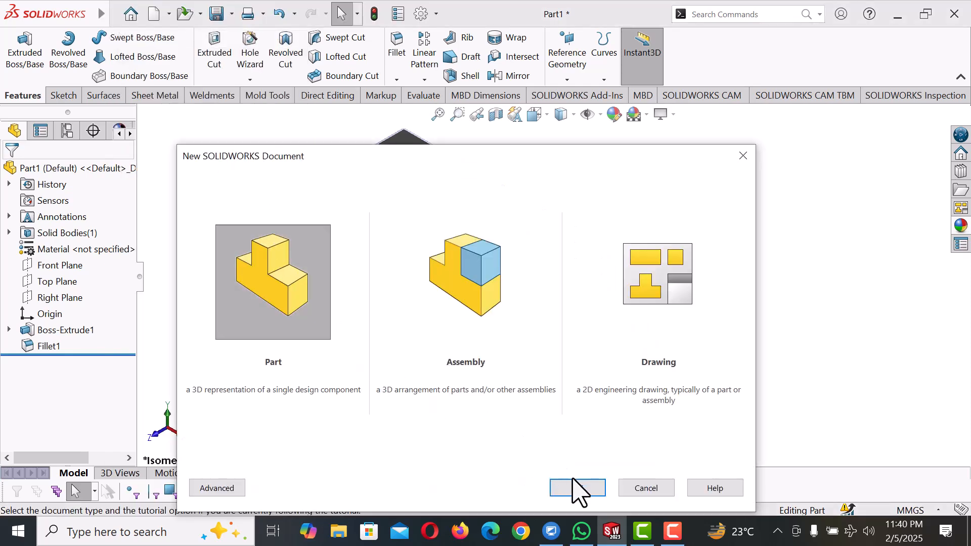
{"action": "left_click", "coordinate": [578, 488]}
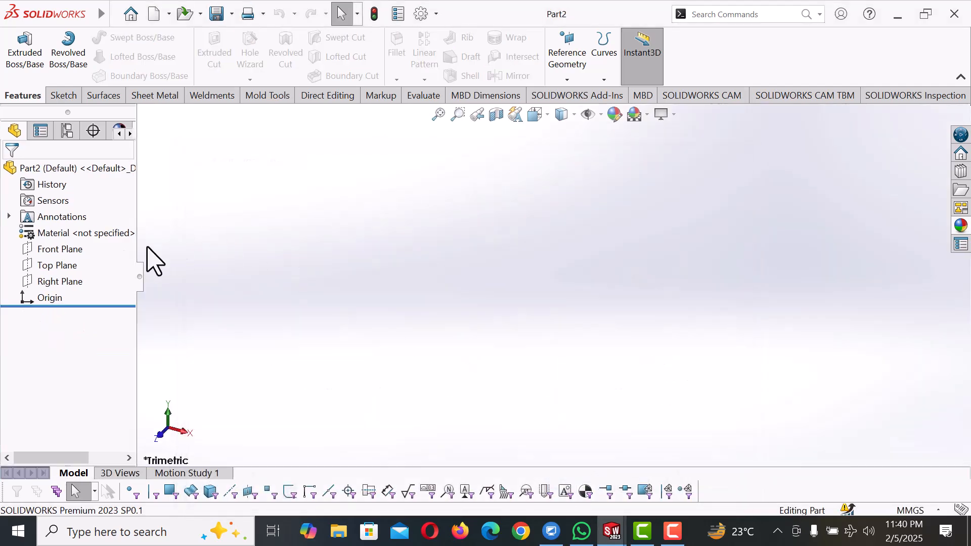
Start a sketch on the Front Plane and change the scene to a plain white background
{"action": "left_click", "coordinate": [76, 251]}
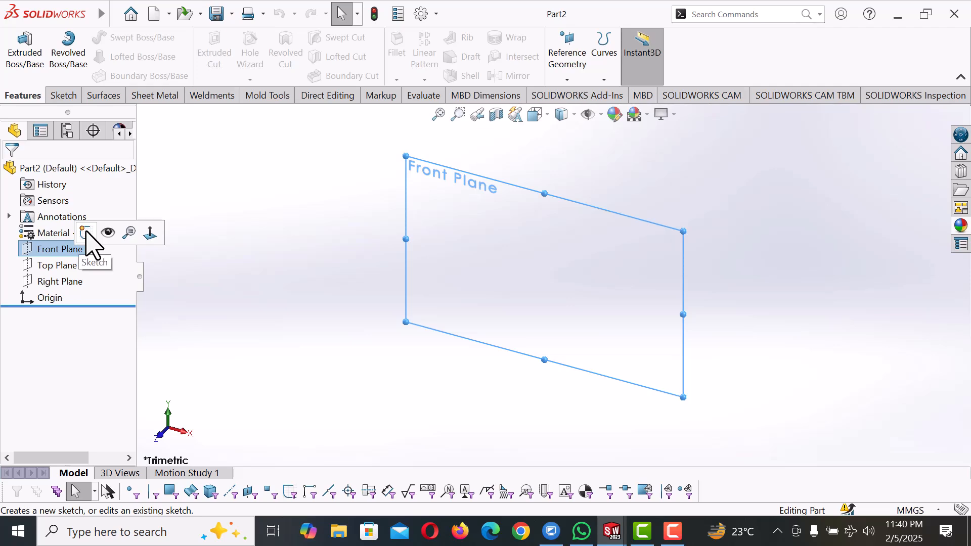
{"action": "left_click", "coordinate": [85, 234]}
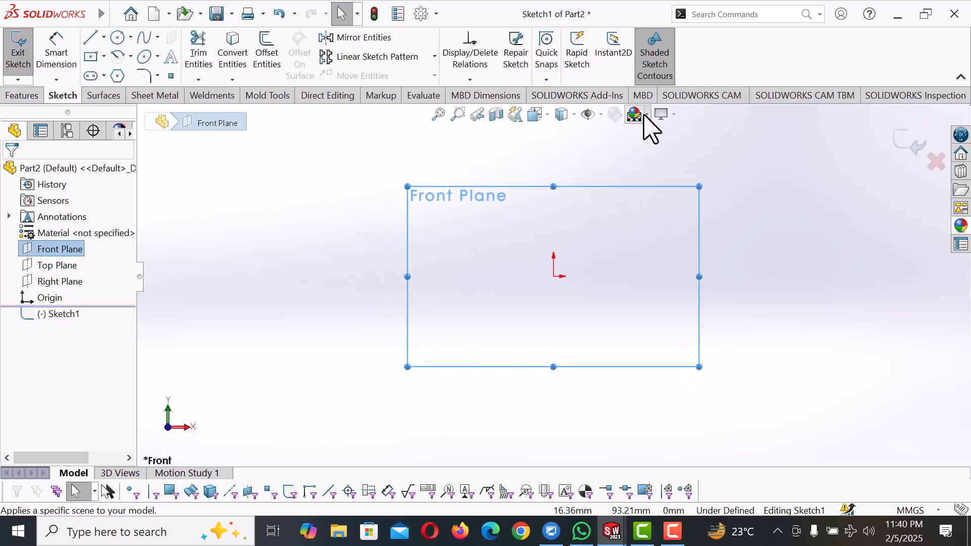
{"action": "left_click", "coordinate": [647, 114]}
{"action": "left_click", "coordinate": [673, 68]}
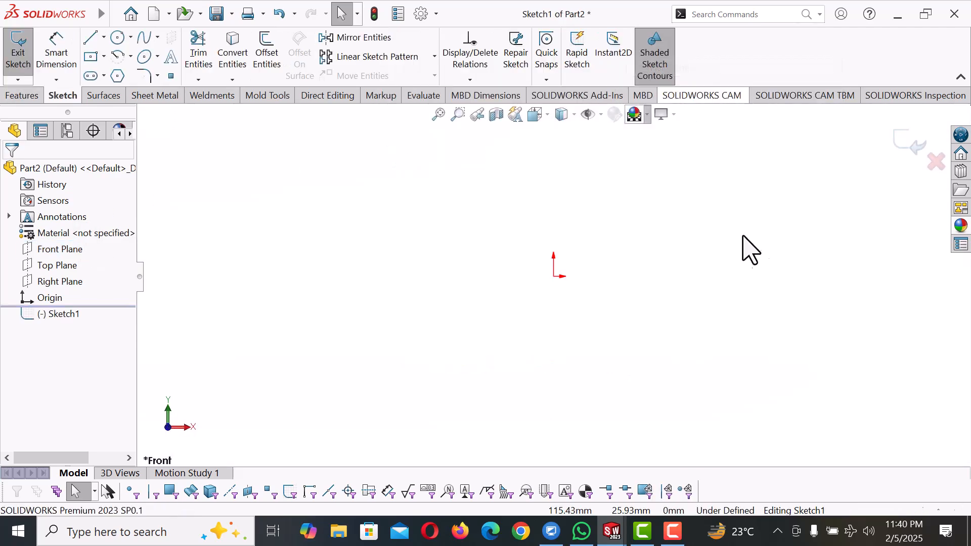
Sketch a vertical line about 29.5 mm up from the origin and a horizontal line about 46 mm to the right from its upper end
{"action": "key", "text": "l"}
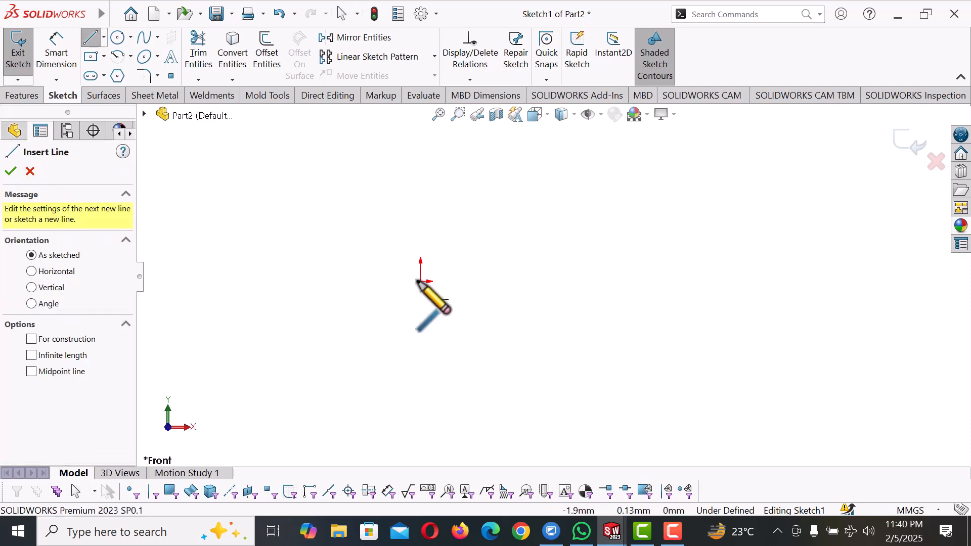
{"action": "left_click", "coordinate": [421, 281]}
{"action": "left_click", "coordinate": [420, 211]}
{"action": "left_click", "coordinate": [530, 211]}
{"action": "right_click", "coordinate": [531, 211]}
{"action": "left_click", "coordinate": [561, 217]}
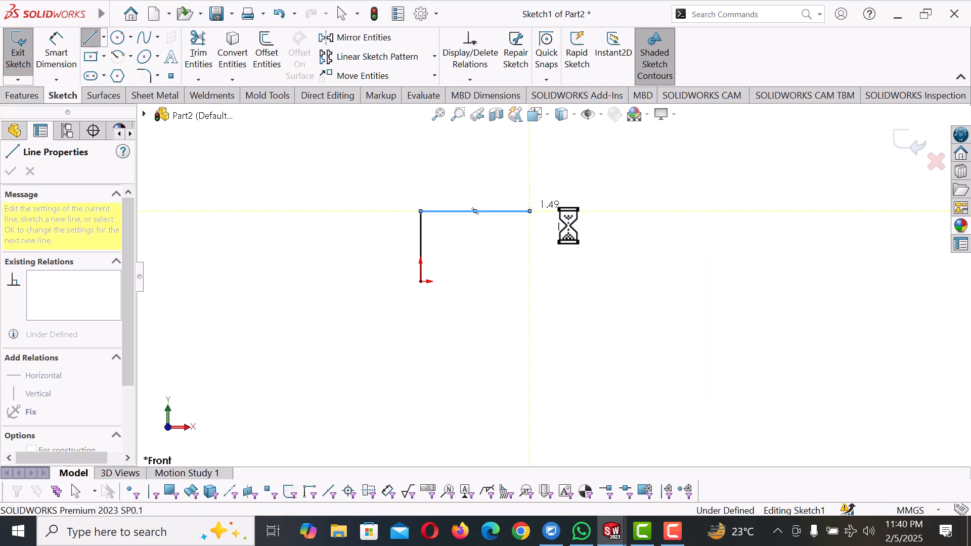
Sketch a horizontal base line from the origin to the right, extending beyond the end of the upper line
{"action": "key", "text": "l"}
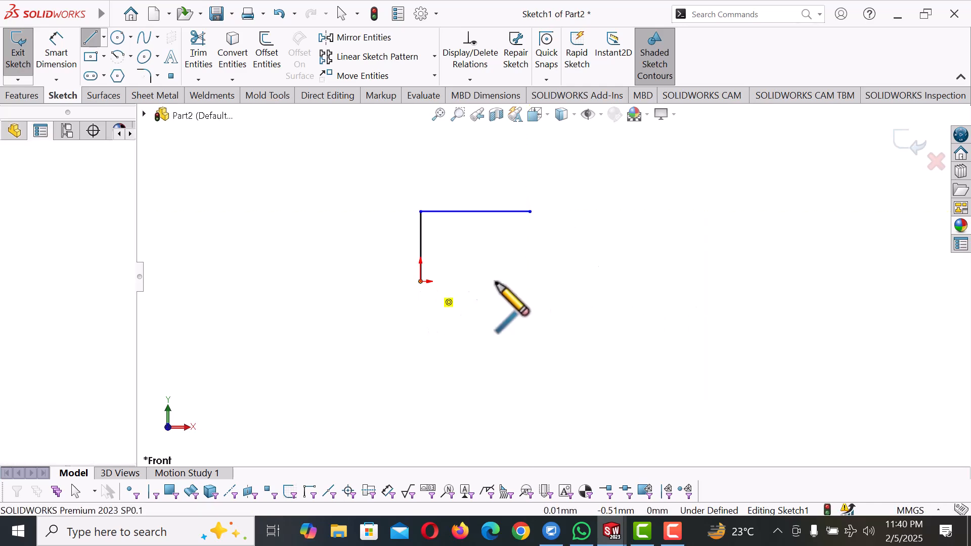
{"action": "left_click", "coordinate": [420, 281]}
{"action": "left_click", "coordinate": [630, 282]}
{"action": "right_click", "coordinate": [630, 282]}
{"action": "left_click", "coordinate": [667, 295]}
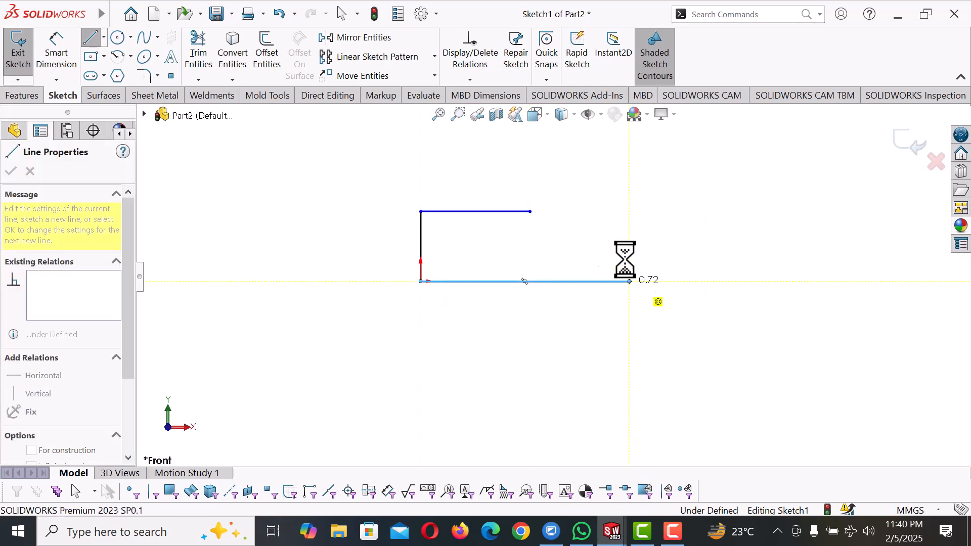
Close the profile with a 3-point arc of about 47 mm radius between the right ends of the upper and base lines
{"action": "left_click", "coordinate": [120, 56]}
{"action": "left_click", "coordinate": [115, 218]}
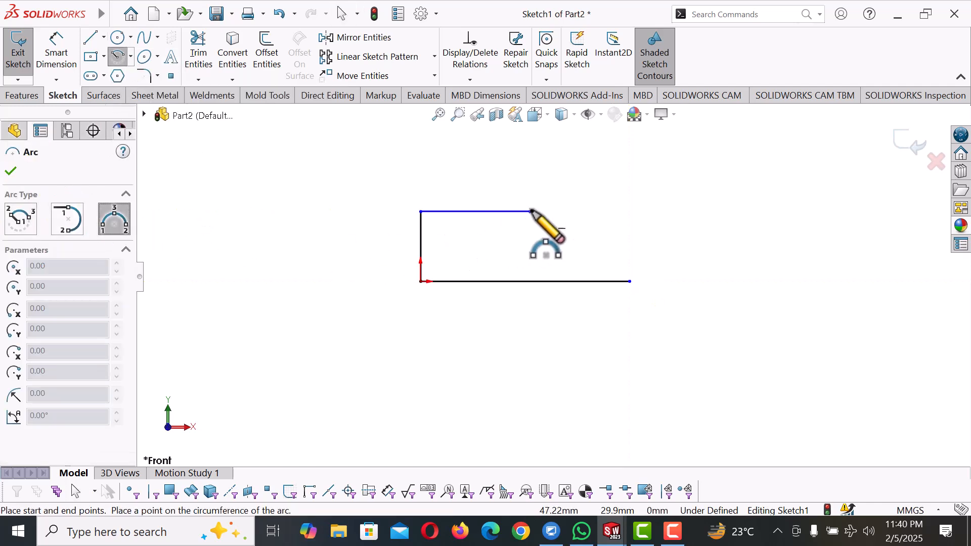
{"action": "left_click", "coordinate": [530, 212]}
{"action": "left_click", "coordinate": [630, 282]}
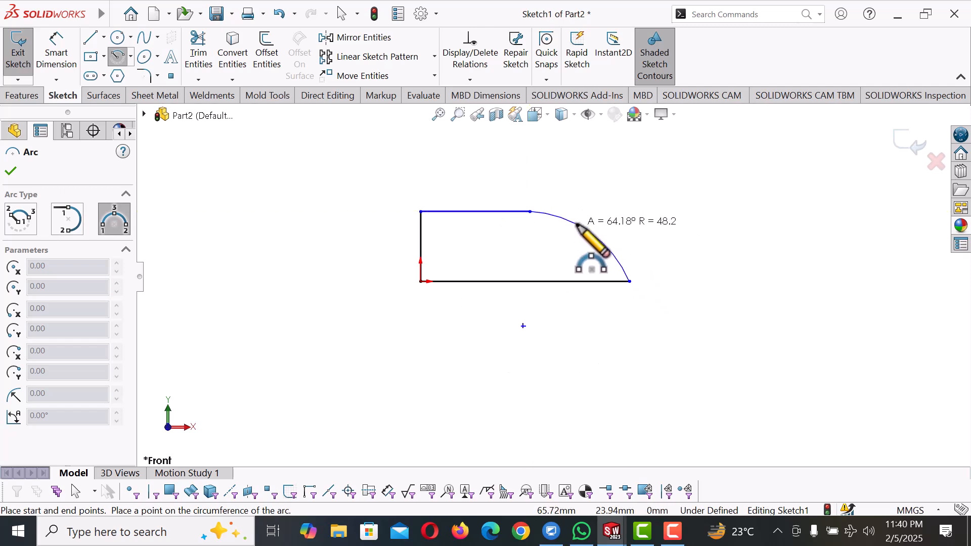
{"action": "left_click", "coordinate": [577, 224]}
{"action": "right_click", "coordinate": [577, 224]}
{"action": "left_click", "coordinate": [634, 236]}
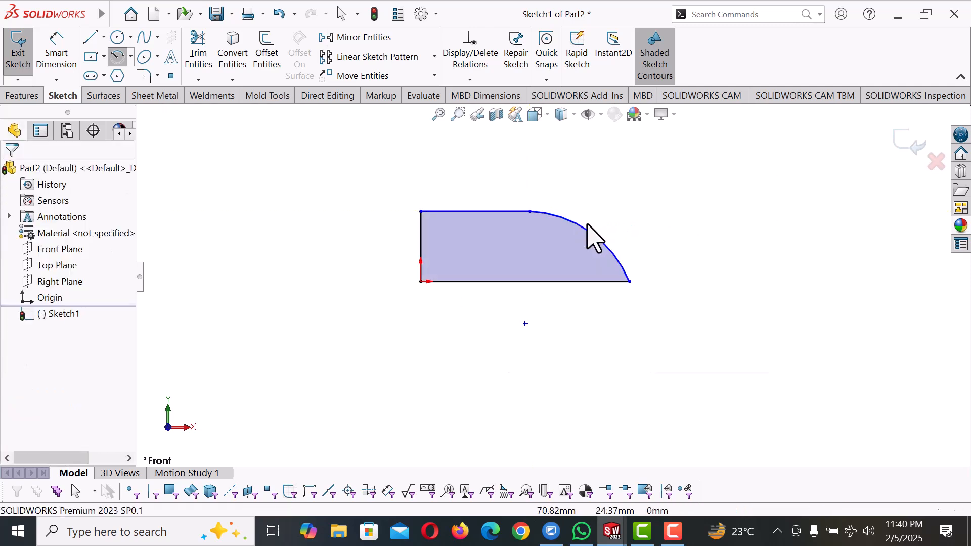
Make the arc tangent to the upper horizontal line
{"action": "left_click", "coordinate": [553, 218]}
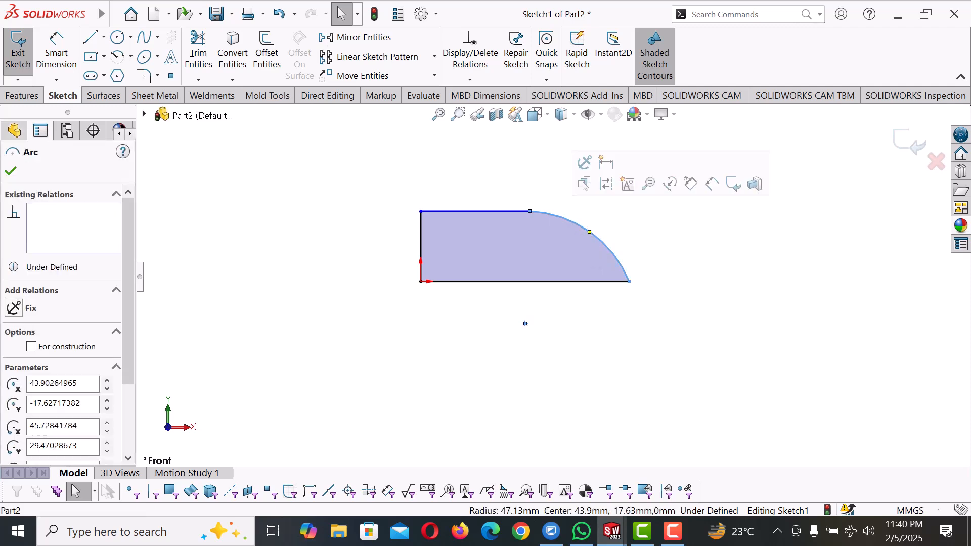
{"action": "left_click", "coordinate": [520, 212], "text": "ctrl"}
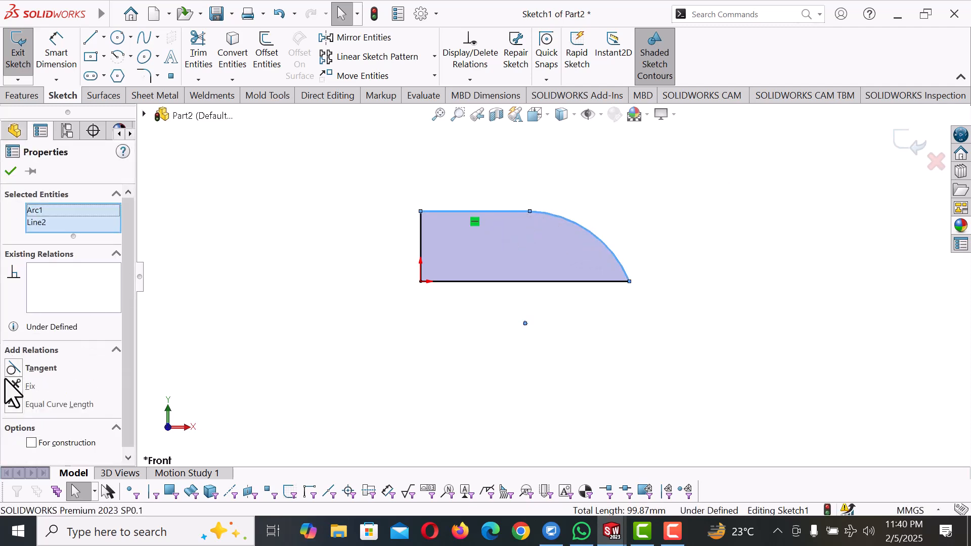
{"action": "left_click", "coordinate": [456, 373]}
Dimension the vertical line at the origin to 50 mm
{"action": "right_click_drag", "start_coordinate": [456, 360], "coordinate": [457, 299]}
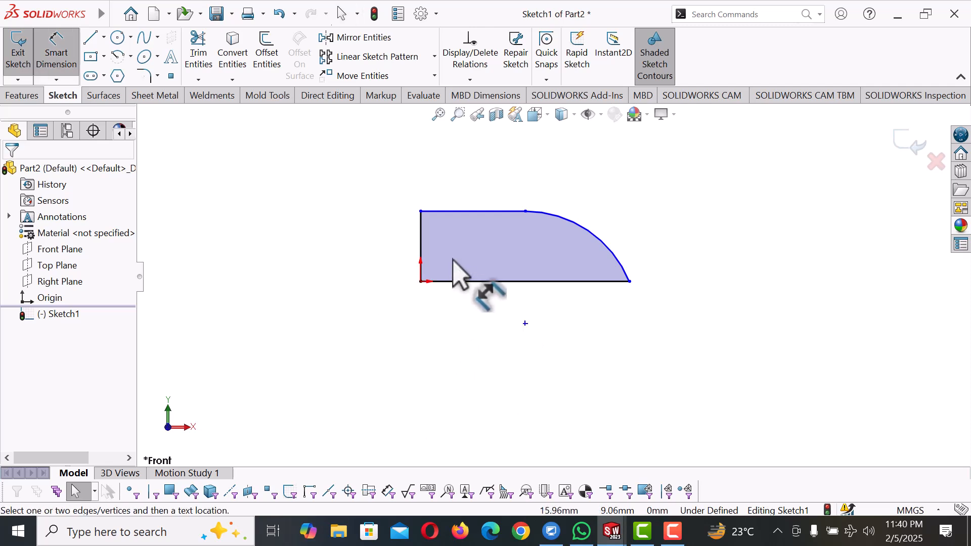
{"action": "left_click", "coordinate": [423, 230]}
{"action": "left_click", "coordinate": [380, 230]}
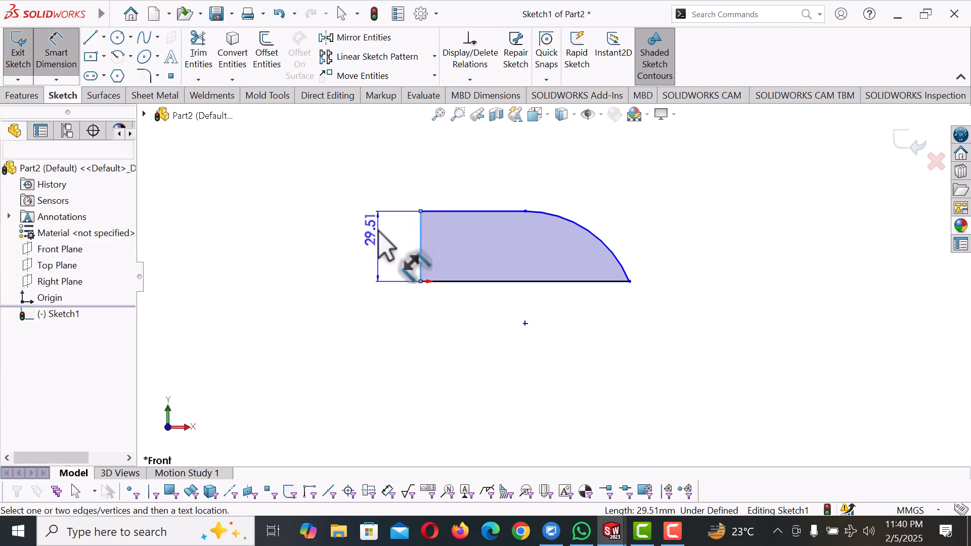
{"action": "type", "text": "5"}
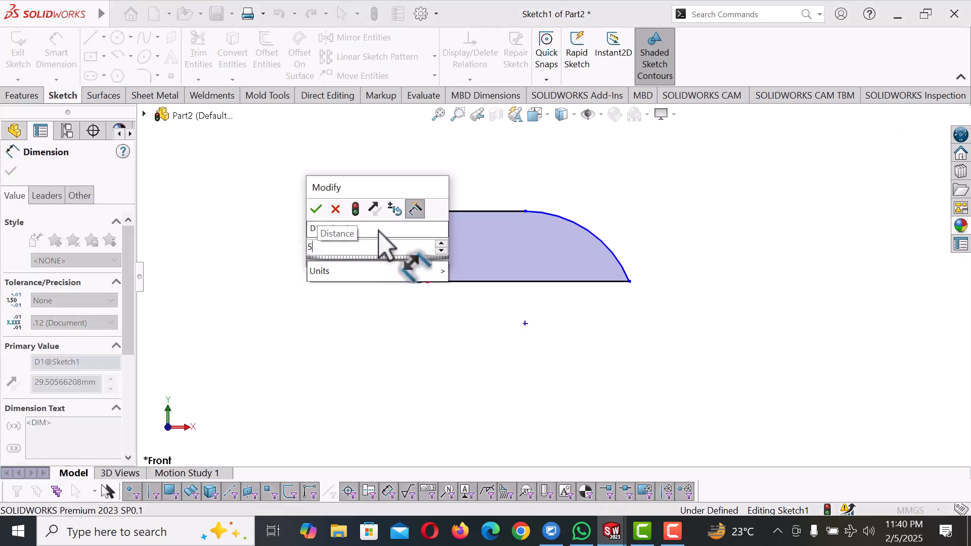
{"action": "type", "text": "0"}
{"action": "key", "text": "Return"}
{"action": "key", "text": "Escape"}
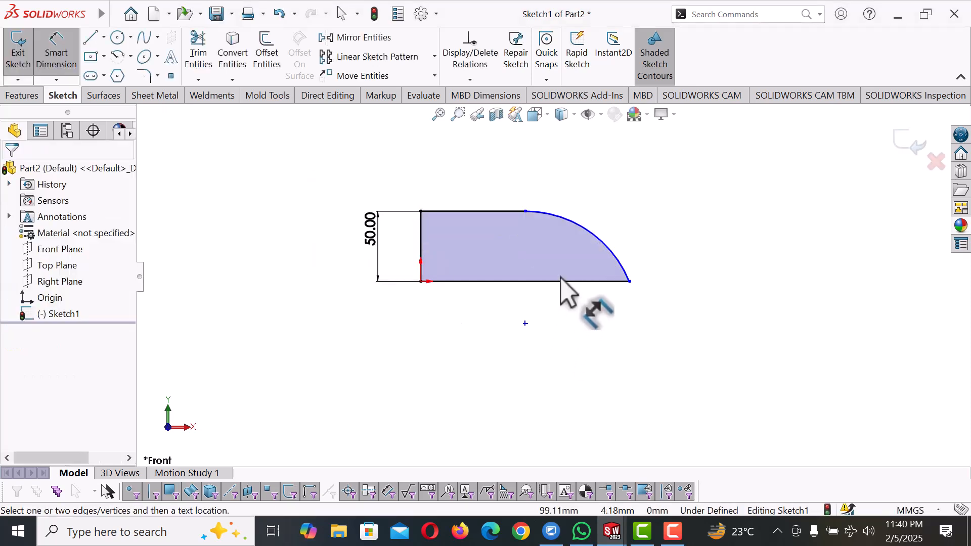
Dimension the horizontal base line to 120 mm
{"action": "left_click", "coordinate": [560, 282]}
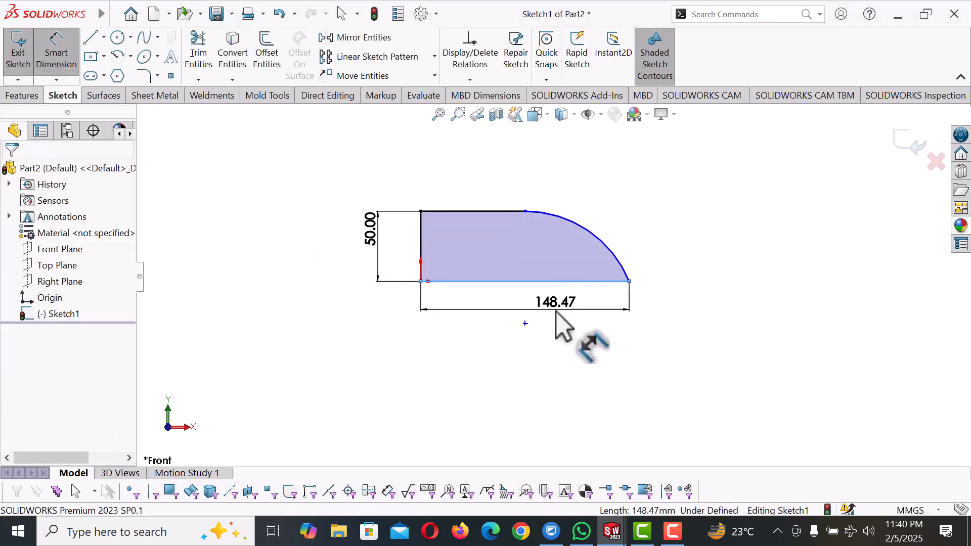
{"action": "left_click", "coordinate": [557, 311]}
{"action": "type", "text": "100"}
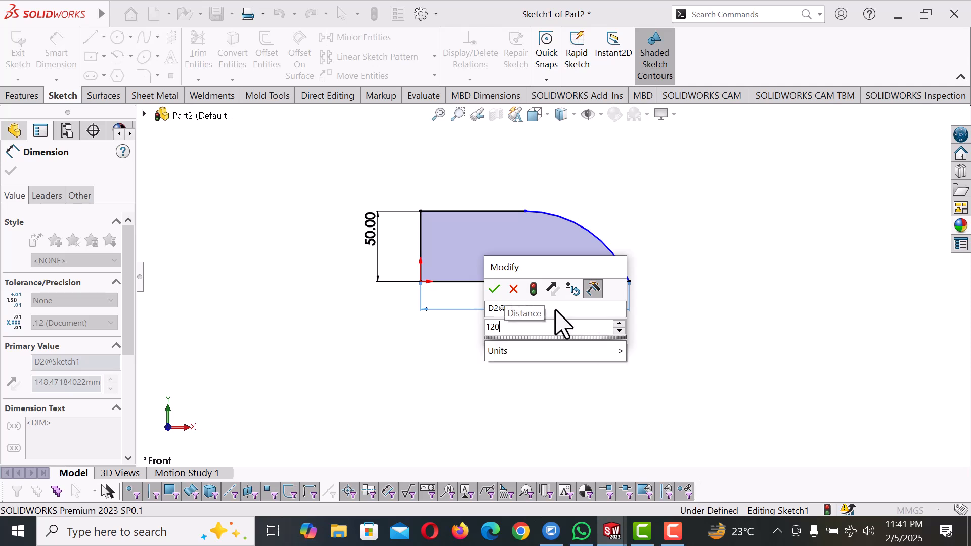
{"action": "key", "text": "Escape"}
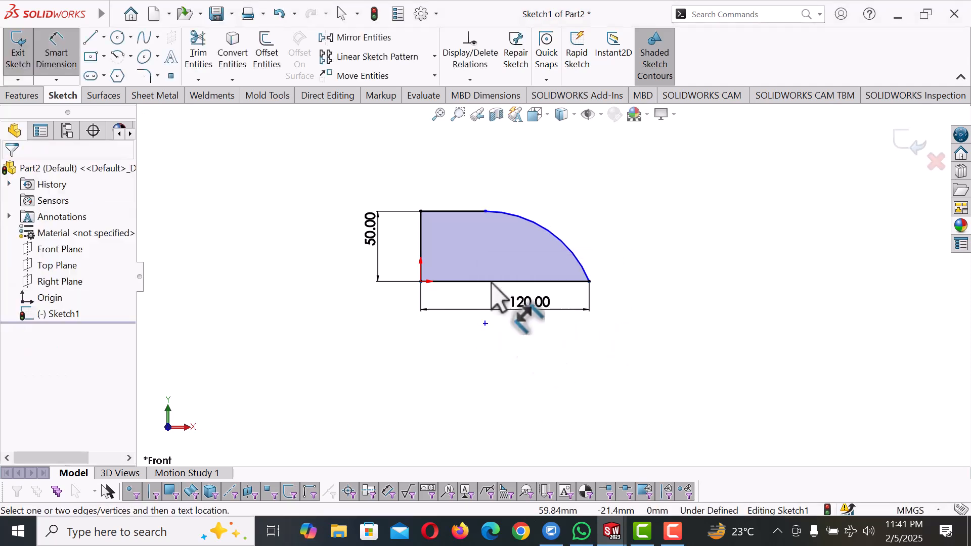
Dimension the upper horizontal line to 45 mm
{"action": "left_click", "coordinate": [474, 200]}
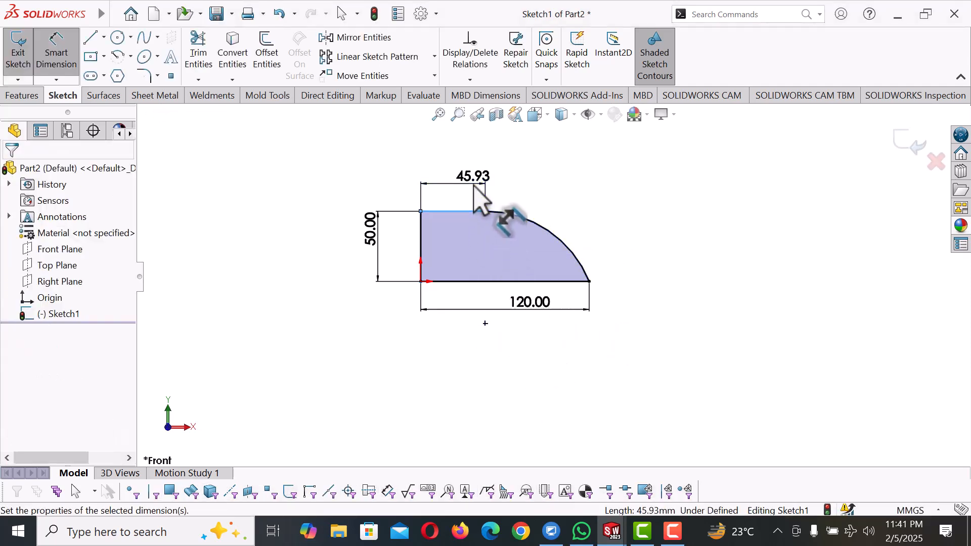
{"action": "left_click", "coordinate": [473, 186]}
{"action": "type", "text": "40"}
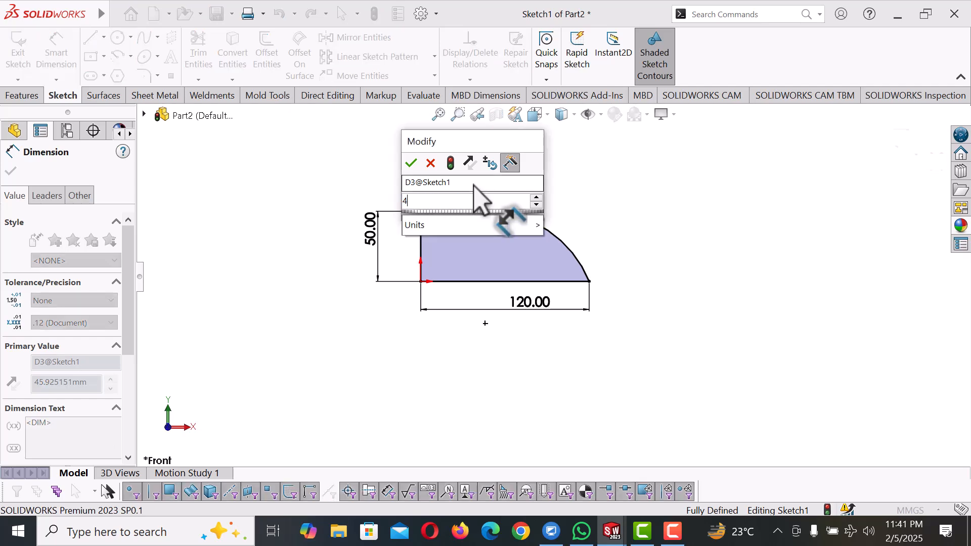
{"action": "key", "text": "Return"}
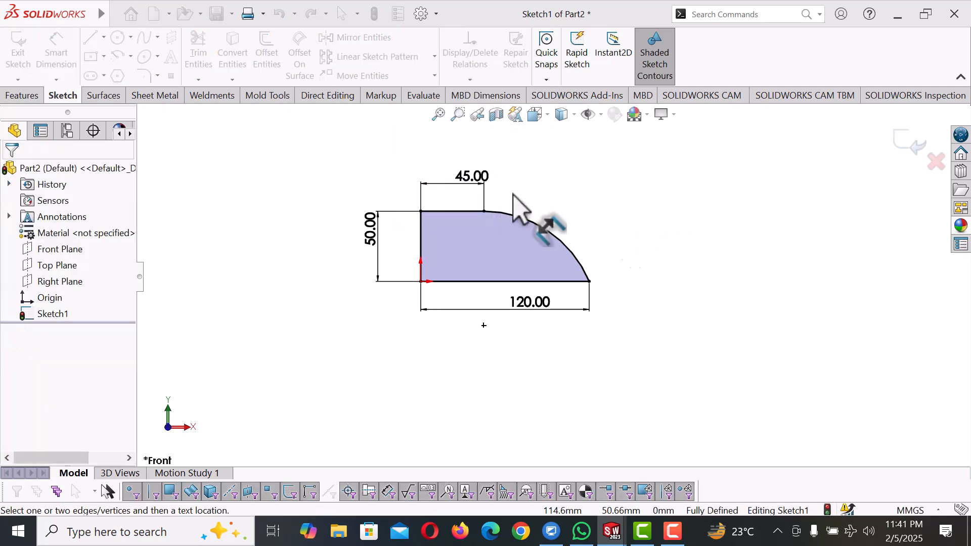
Extrude the arc-ended profile 20 mm with a blind Boss-Extrude
{"action": "left_click", "coordinate": [23, 96]}
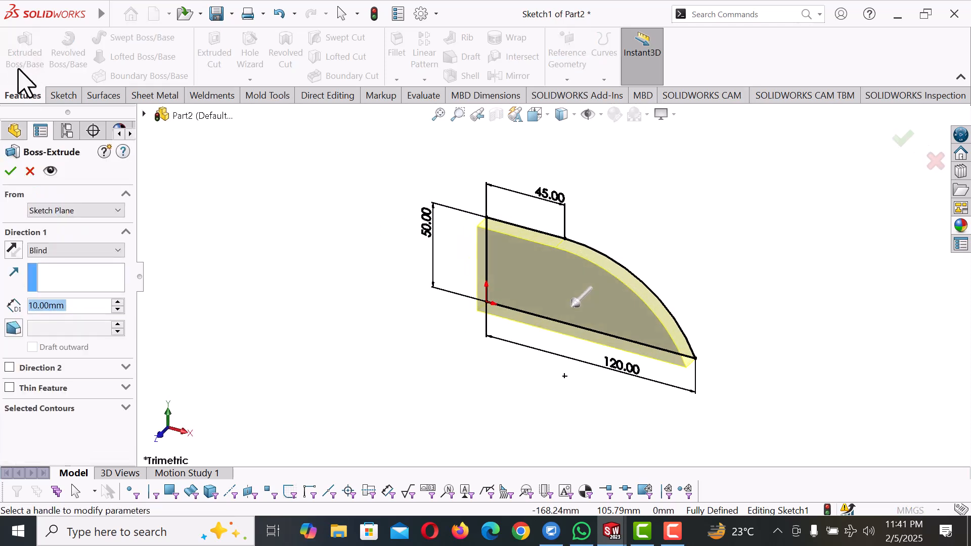
{"action": "left_click", "coordinate": [118, 302]}
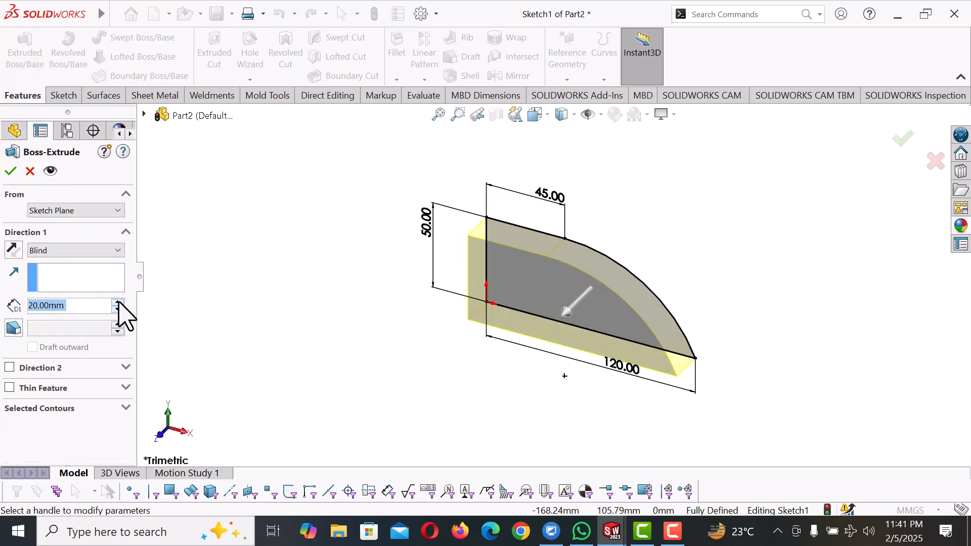
{"action": "left_click", "coordinate": [11, 171]}
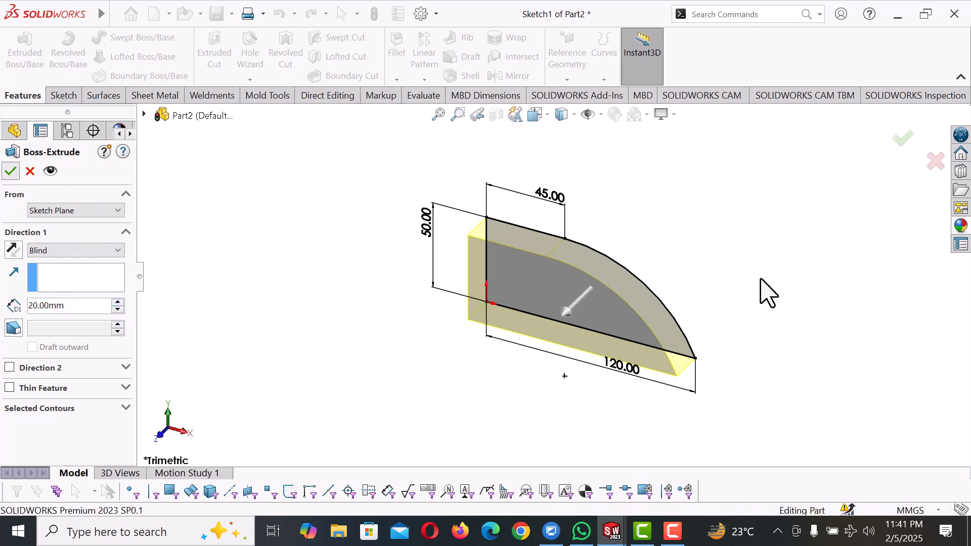
Chamfer the front and back curved edges by 2 mm at 45 degrees with tangent propagation
{"action": "scroll", "coordinate": [729, 347], "scroll_direction": "up", "scroll_amount": 1}
{"action": "scroll", "coordinate": [727, 347], "scroll_direction": "down", "scroll_amount": 1}
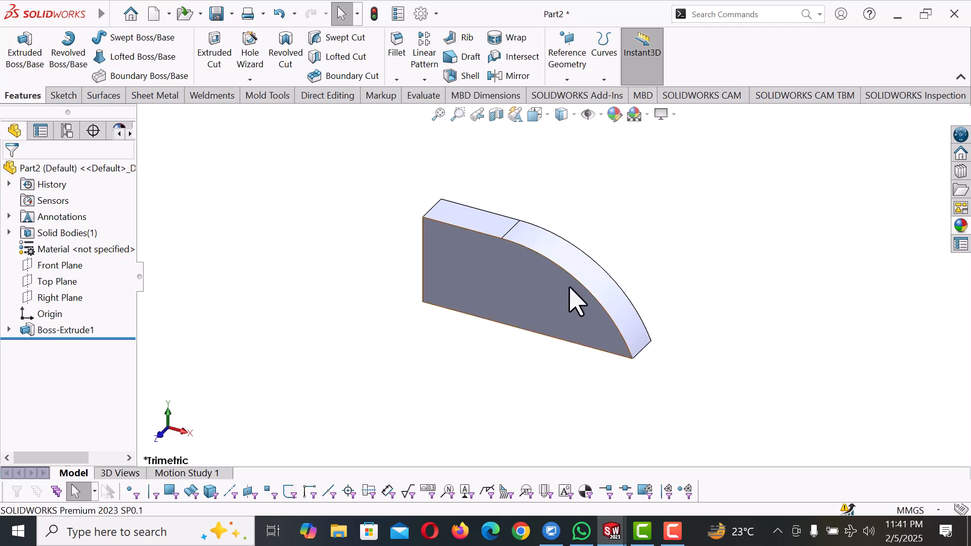
{"action": "left_click", "coordinate": [582, 287]}
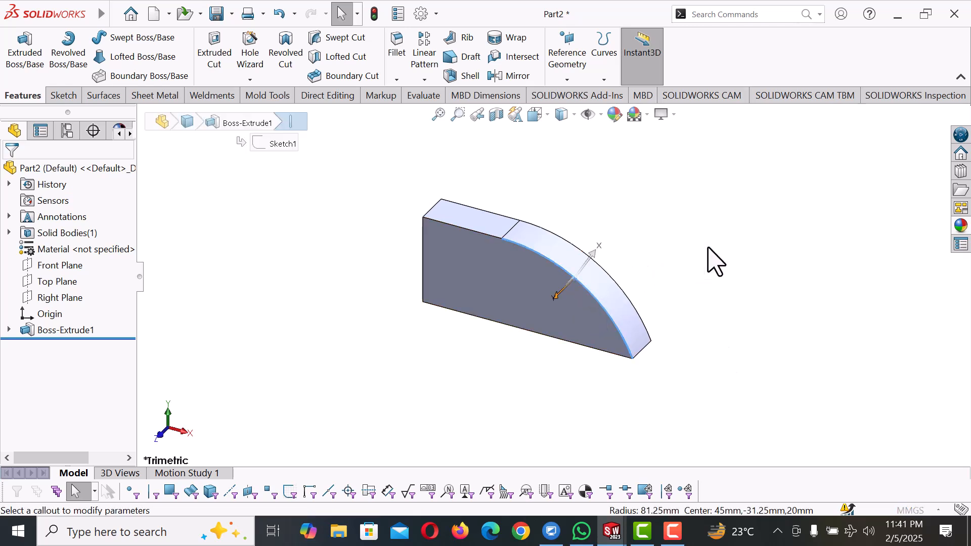
{"action": "key", "text": "c"}
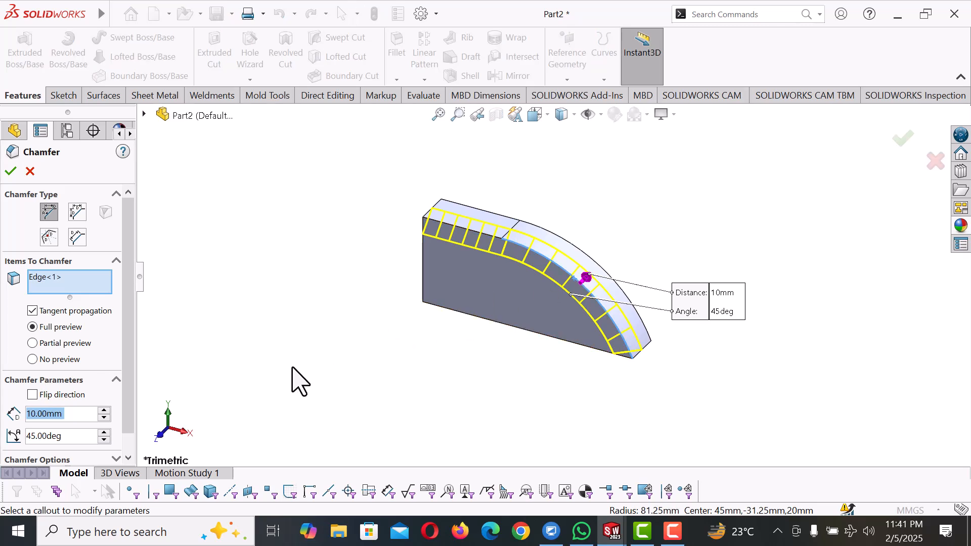
{"action": "type", "text": "2"}
{"action": "key", "text": "Return"}
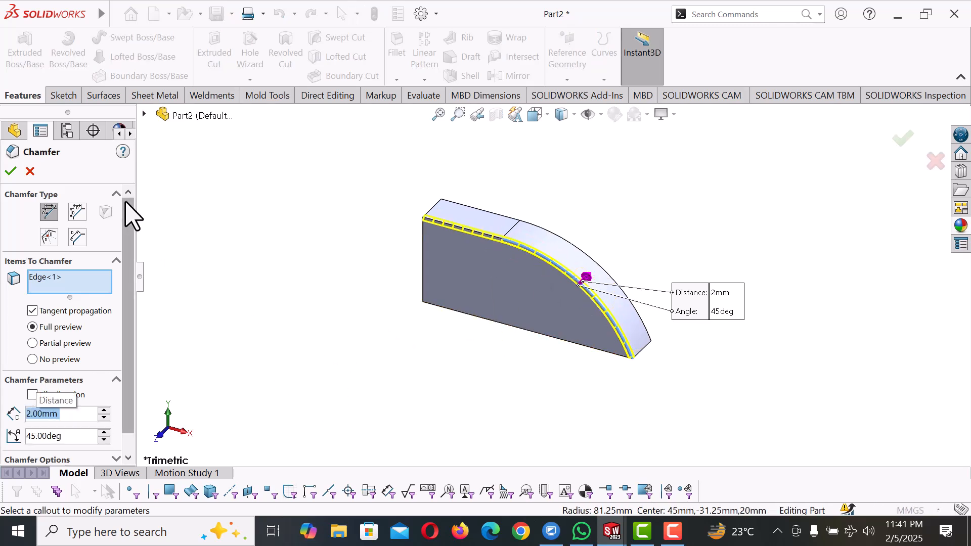
{"action": "left_click", "coordinate": [572, 244]}
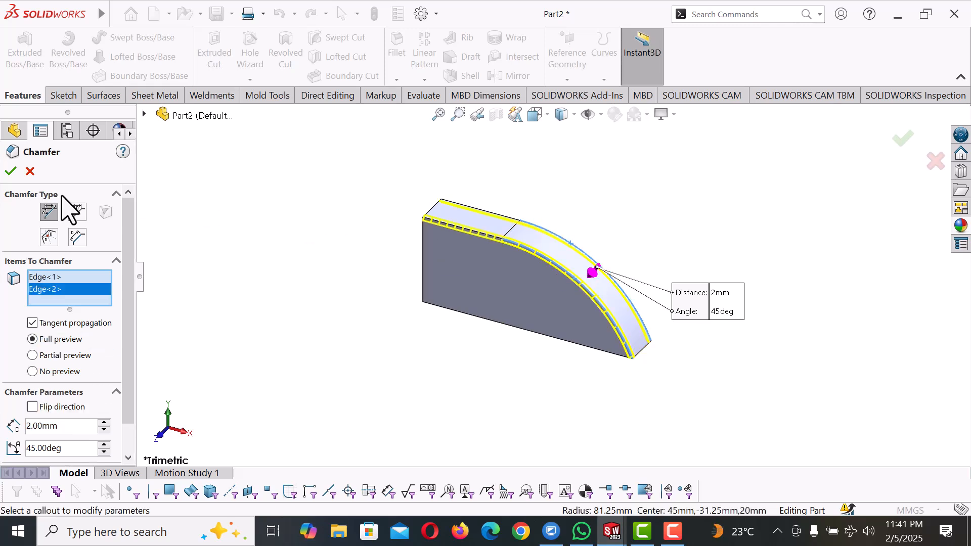
{"action": "left_click", "coordinate": [11, 171]}
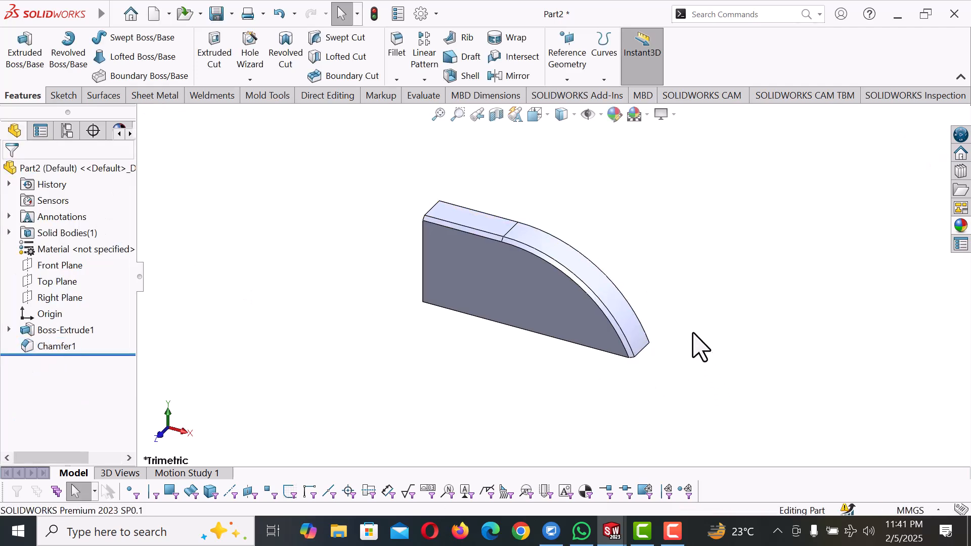
Edit the chamfer on the curved edges and set its distance to 5 mm
{"action": "right_click", "coordinate": [51, 349]}
{"action": "left_click", "coordinate": [61, 195]}
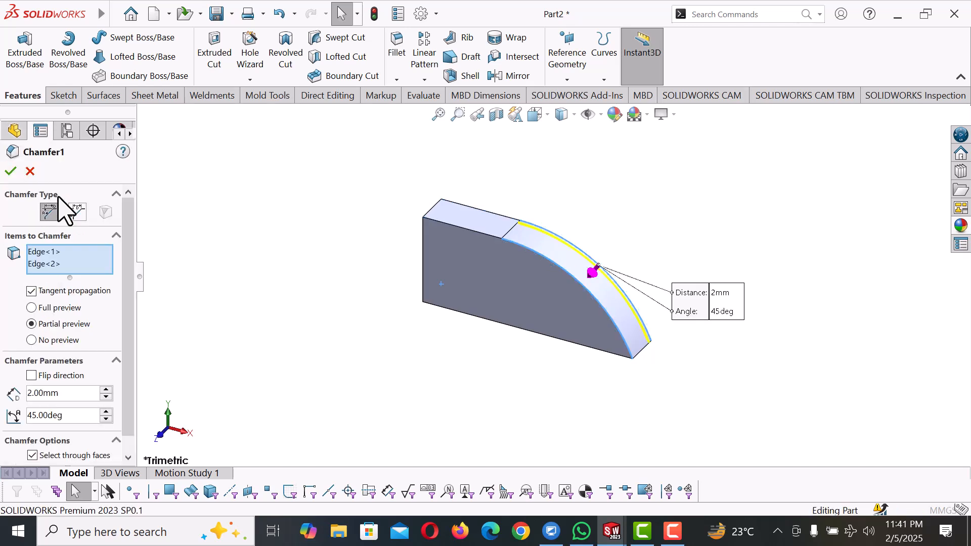
{"action": "left_click", "coordinate": [86, 393]}
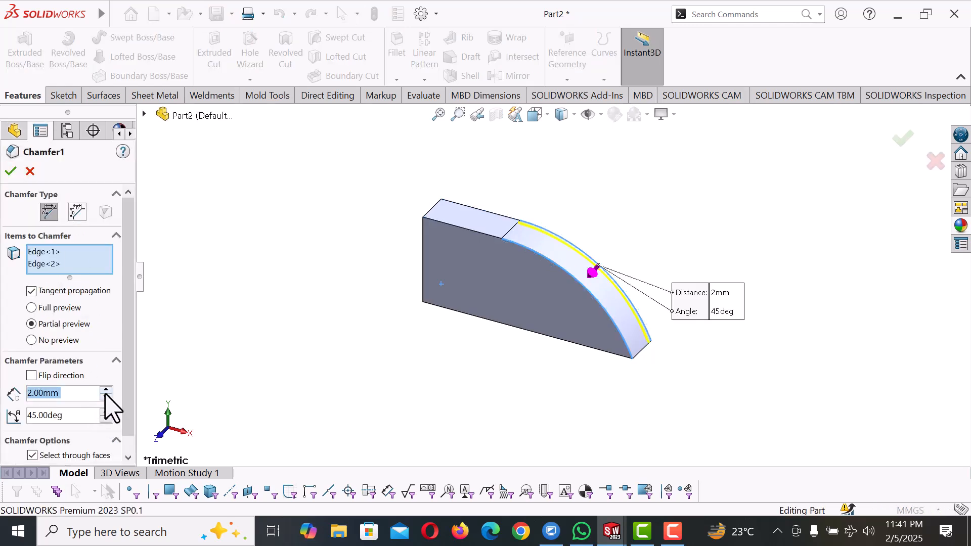
{"action": "type", "text": "5"}
{"action": "key", "text": "Return"}
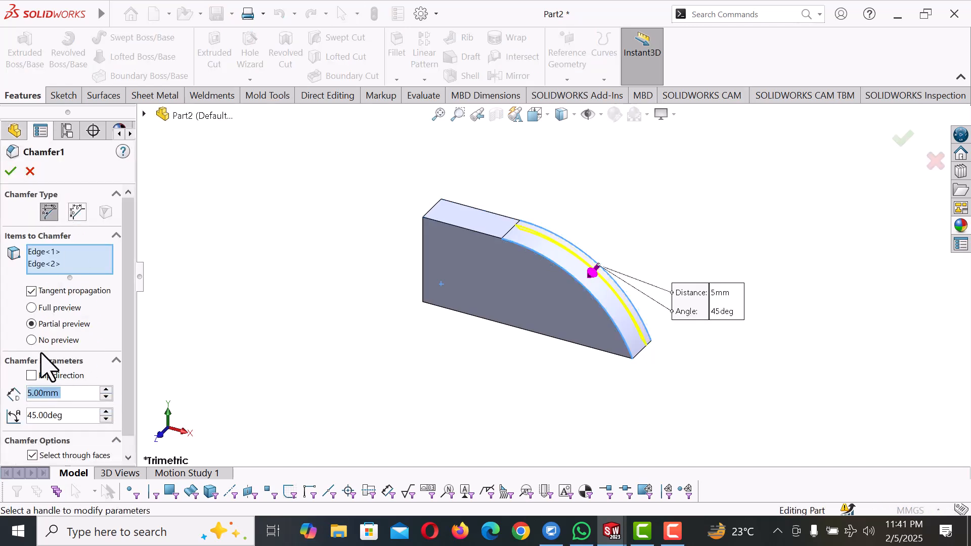
{"action": "left_click", "coordinate": [11, 171]}
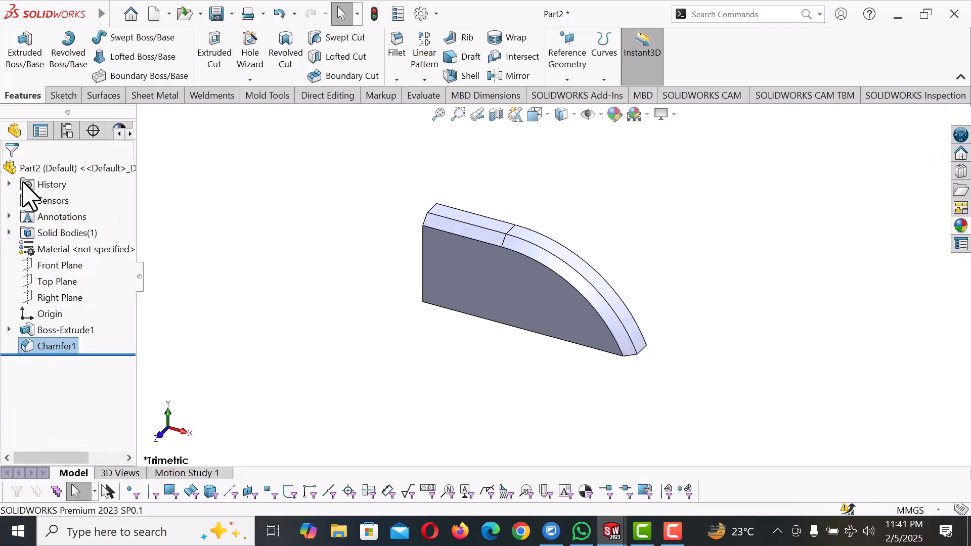
Edit the chamfer on the curved edges, setting its distance to 2 mm and its angle to 60 degrees
{"action": "middle_click_drag", "start_coordinate": [632, 313], "coordinate": [587, 263]}
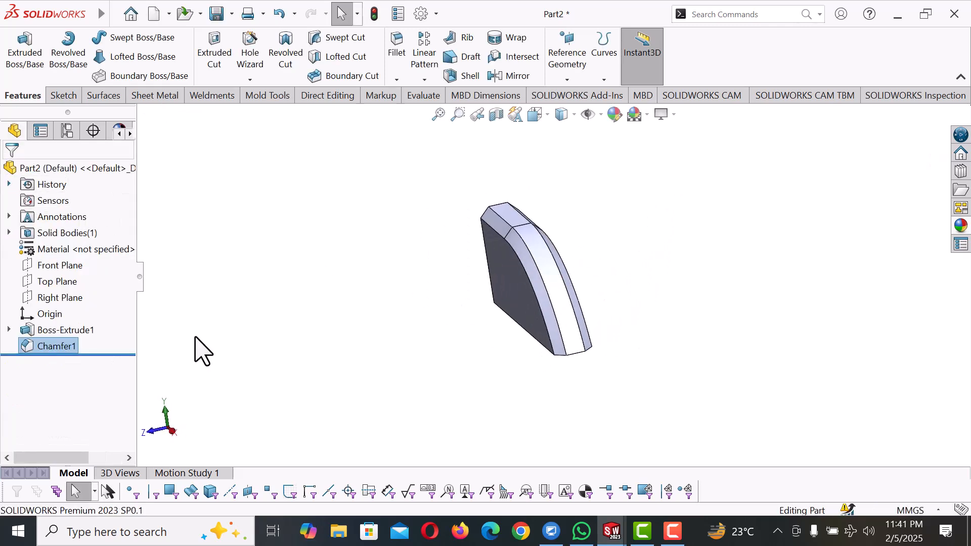
{"action": "right_click", "coordinate": [65, 346]}
{"action": "left_click", "coordinate": [74, 191]}
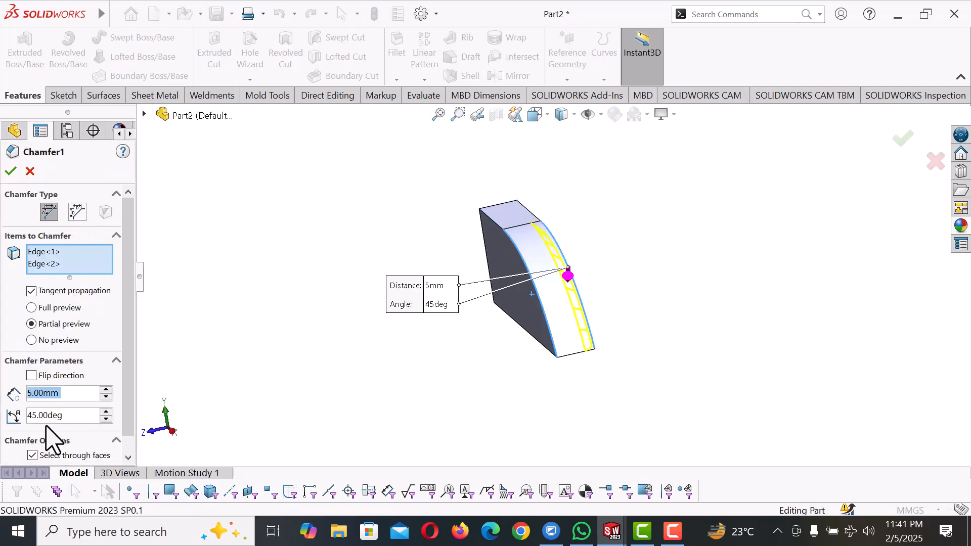
{"action": "type", "text": "2"}
{"action": "mouse_move", "coordinate": [62, 419]}
{"action": "key", "text": "Return"}
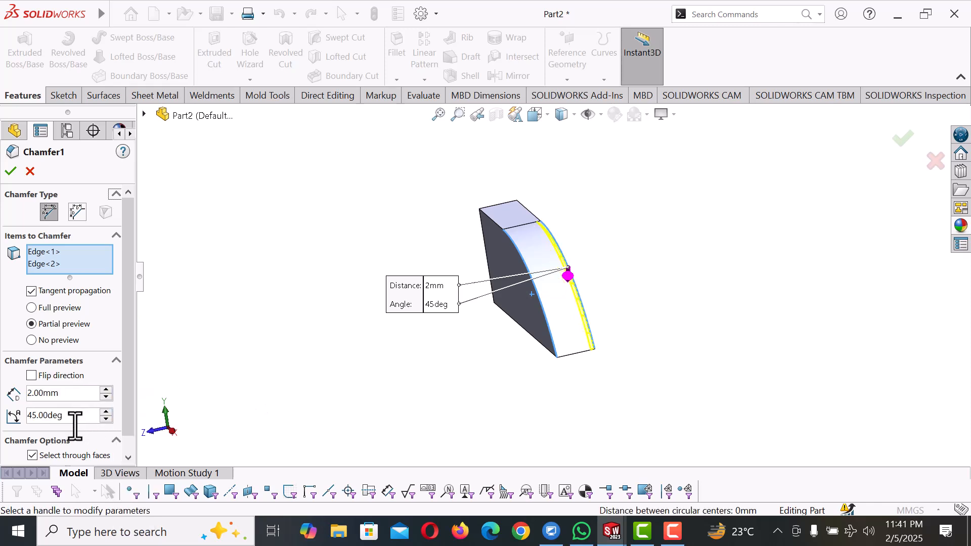
{"action": "type", "text": "60"}
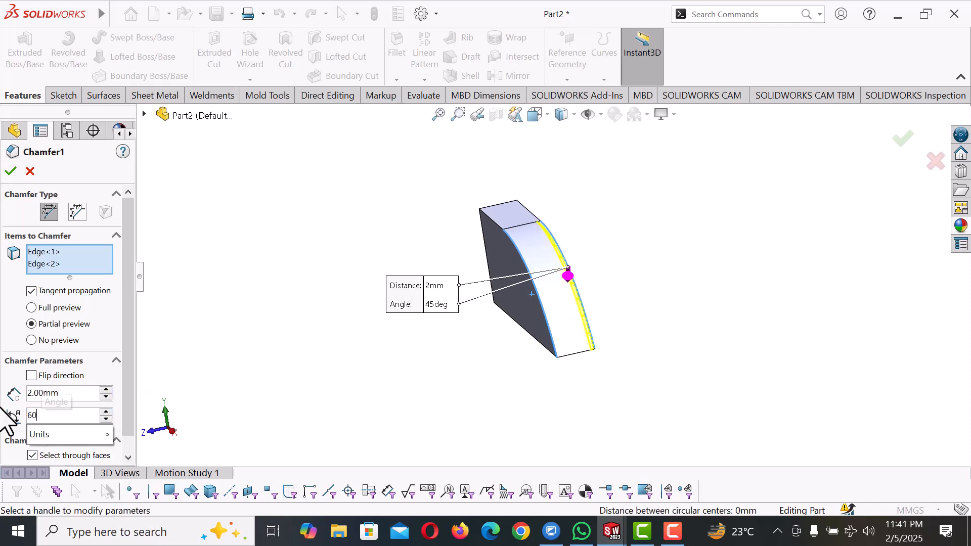
{"action": "key", "text": "Return"}
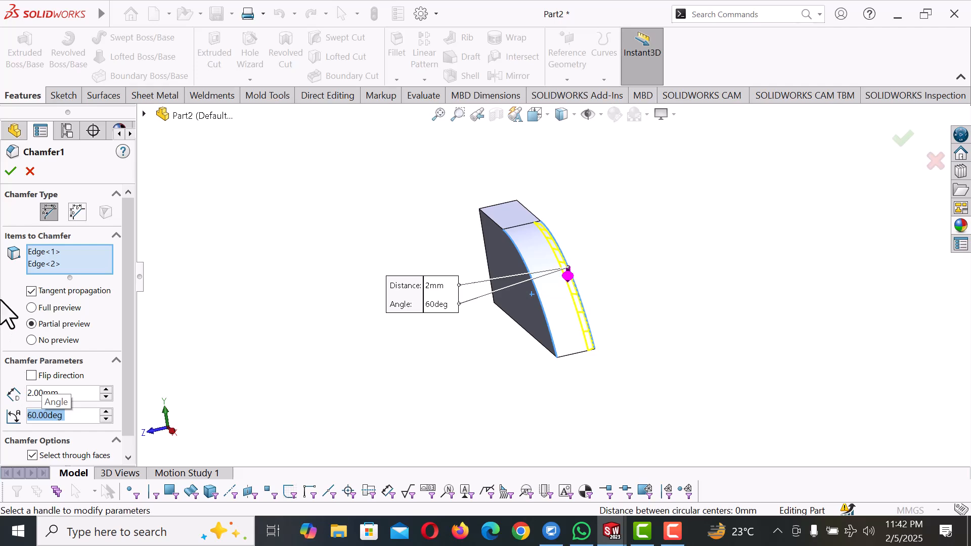
{"action": "left_click", "coordinate": [10, 171]}
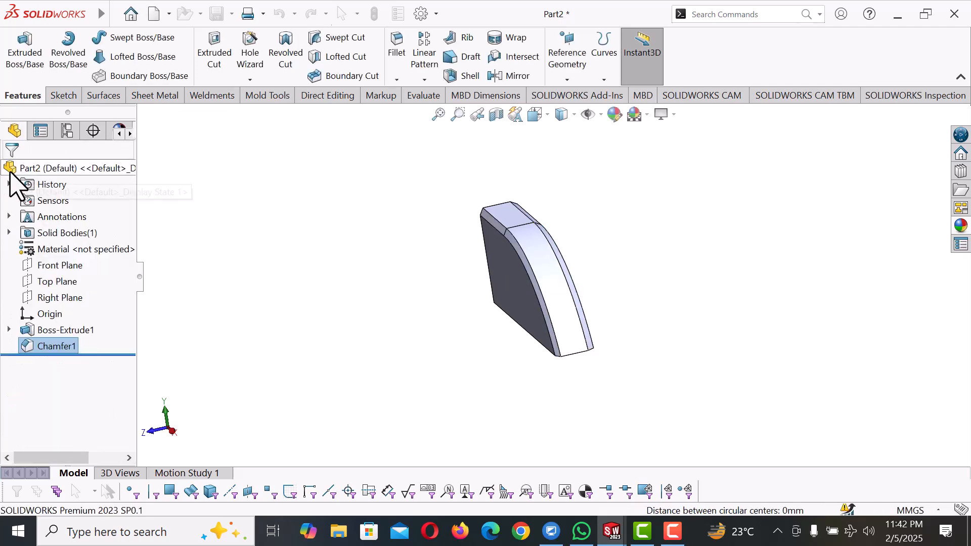
Show the part in isometric view and color the whole body light gray from the standard palette
{"action": "key", "text": "space"}
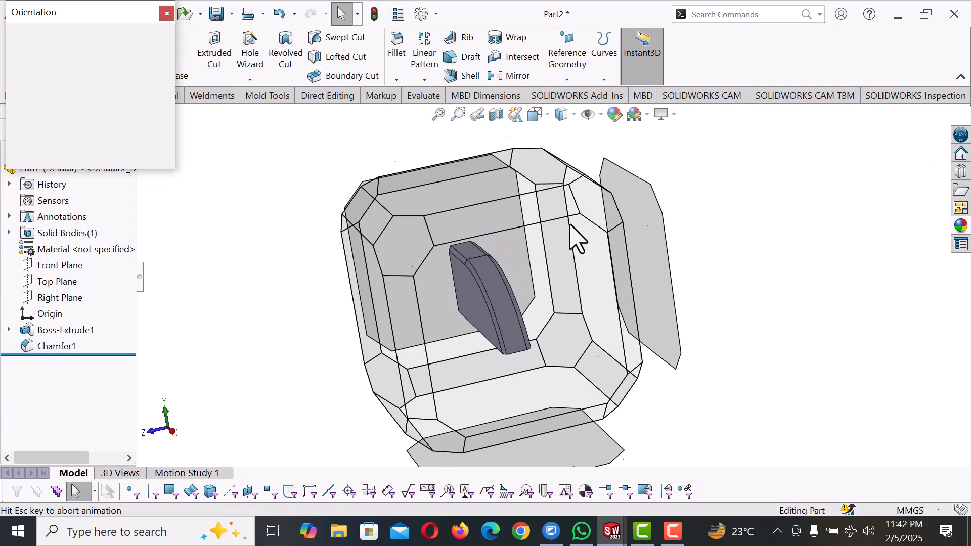
{"action": "left_click", "coordinate": [171, 55]}
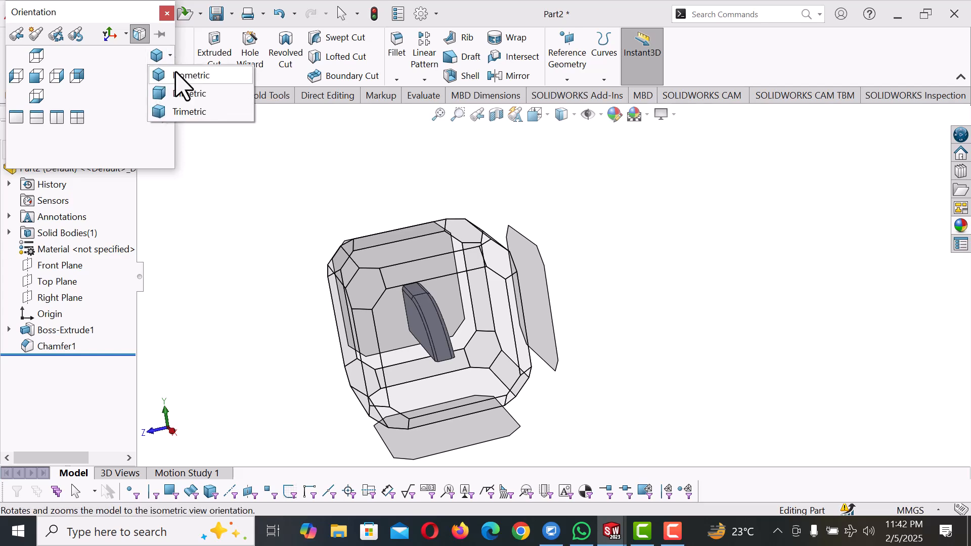
{"action": "left_click", "coordinate": [183, 77]}
{"action": "left_click", "coordinate": [481, 256]}
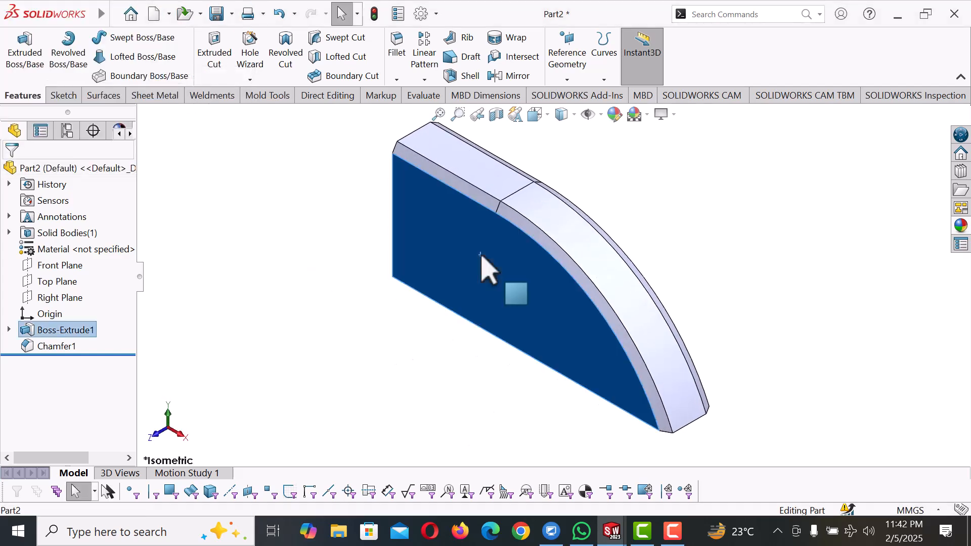
{"action": "right_click", "coordinate": [481, 256]}
{"action": "left_click", "coordinate": [616, 153]}
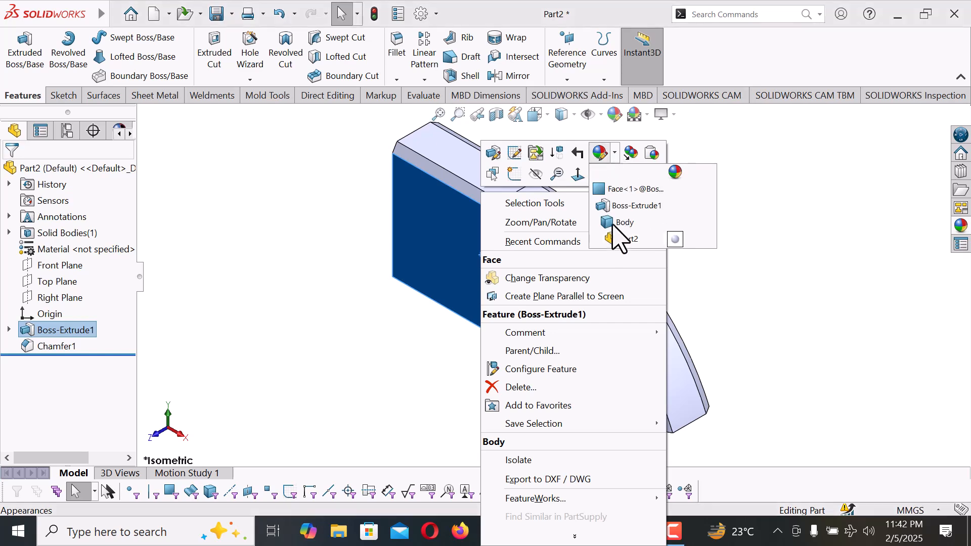
{"action": "left_click", "coordinate": [615, 233]}
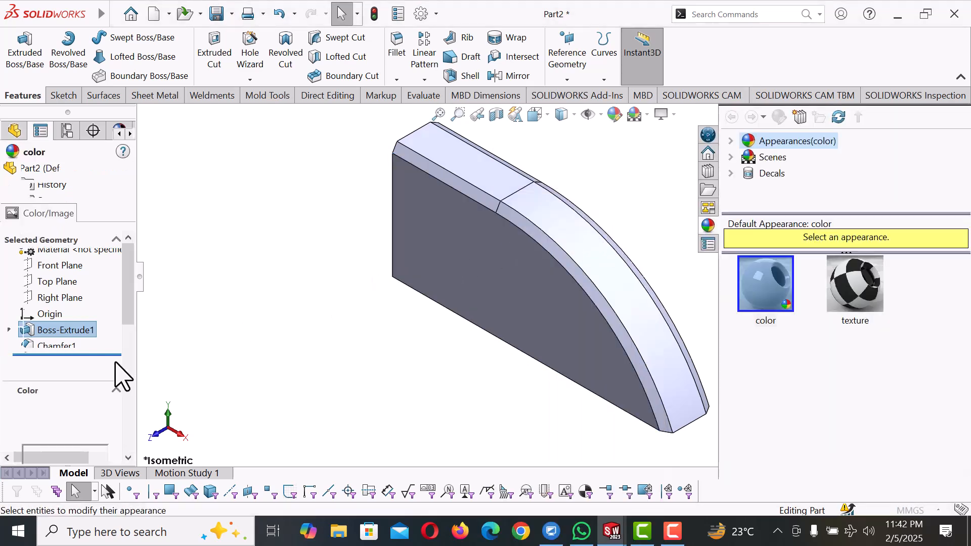
{"action": "left_click_drag", "start_coordinate": [132, 328], "coordinate": [112, 369]}
{"action": "left_click", "coordinate": [101, 354]}
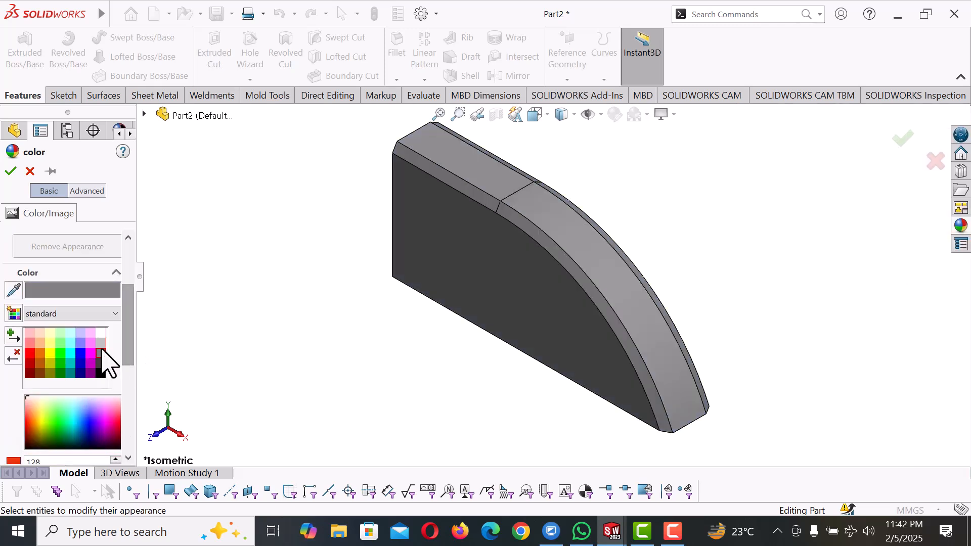
{"action": "left_click", "coordinate": [101, 343]}
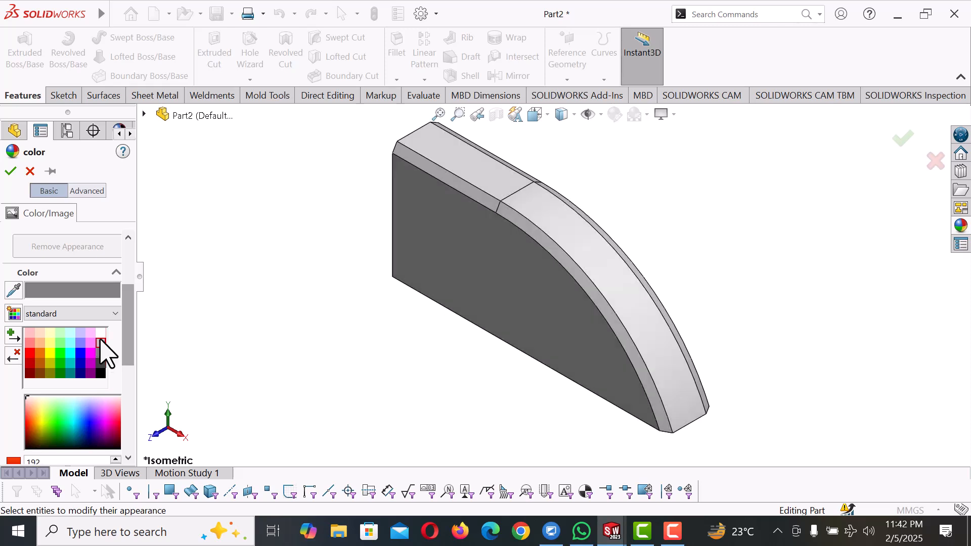
{"action": "left_click", "coordinate": [12, 171]}
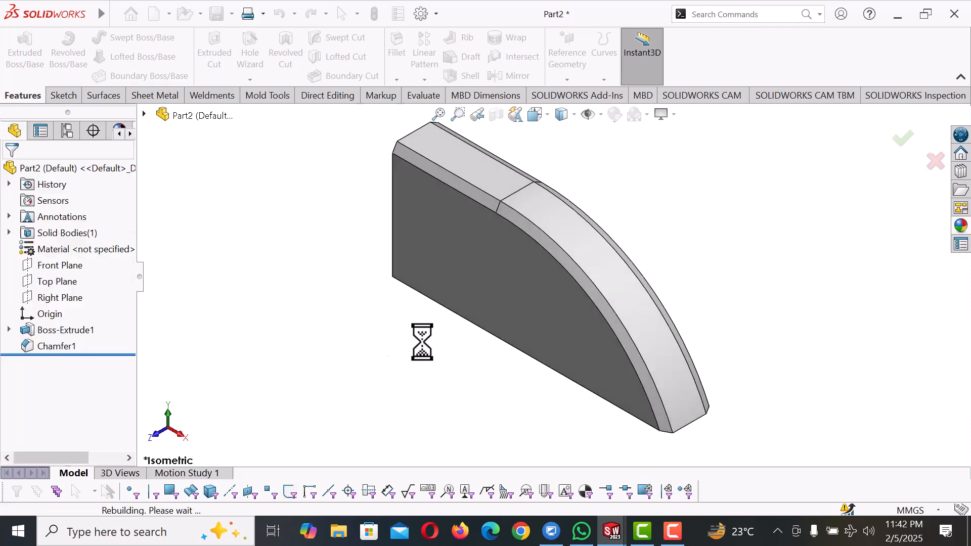
Color the four chamfer faces along the front and back top edges white from the standard palette
{"action": "left_click", "coordinate": [593, 291]}
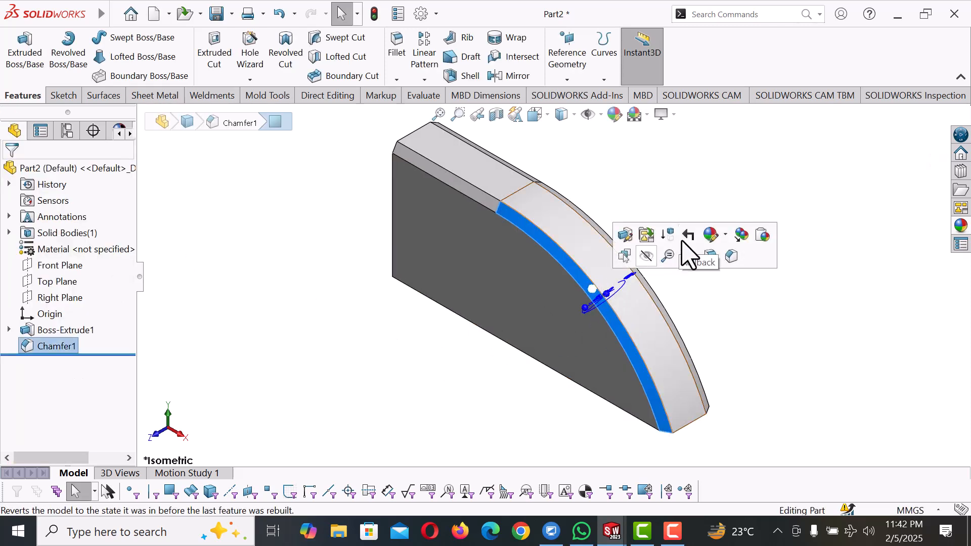
{"action": "left_click", "coordinate": [726, 235]}
{"action": "left_click", "coordinate": [717, 271]}
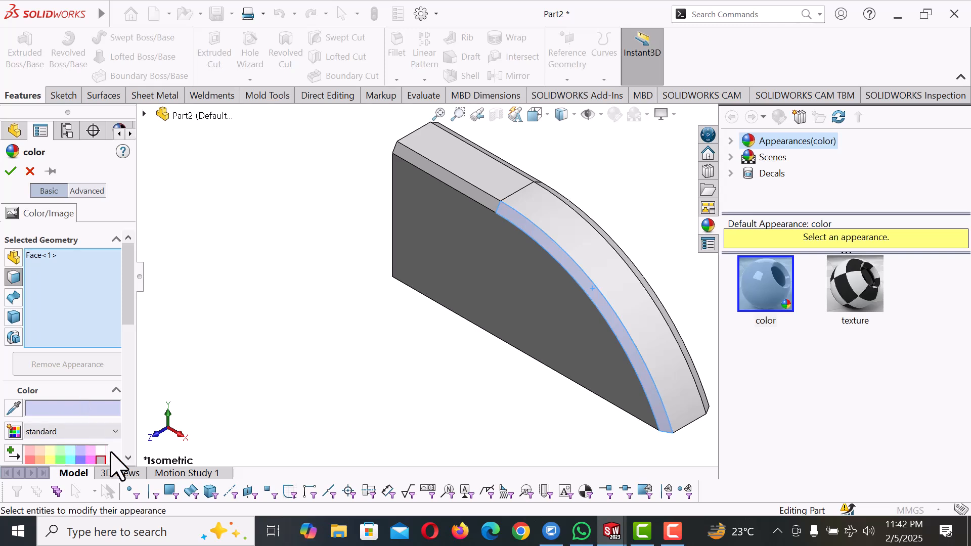
{"action": "left_click", "coordinate": [100, 452]}
{"action": "middle_click_drag", "start_coordinate": [504, 332], "coordinate": [658, 331]}
{"action": "scroll", "coordinate": [658, 332], "scroll_direction": "down", "scroll_amount": 5}
{"action": "left_click", "coordinate": [597, 324]}
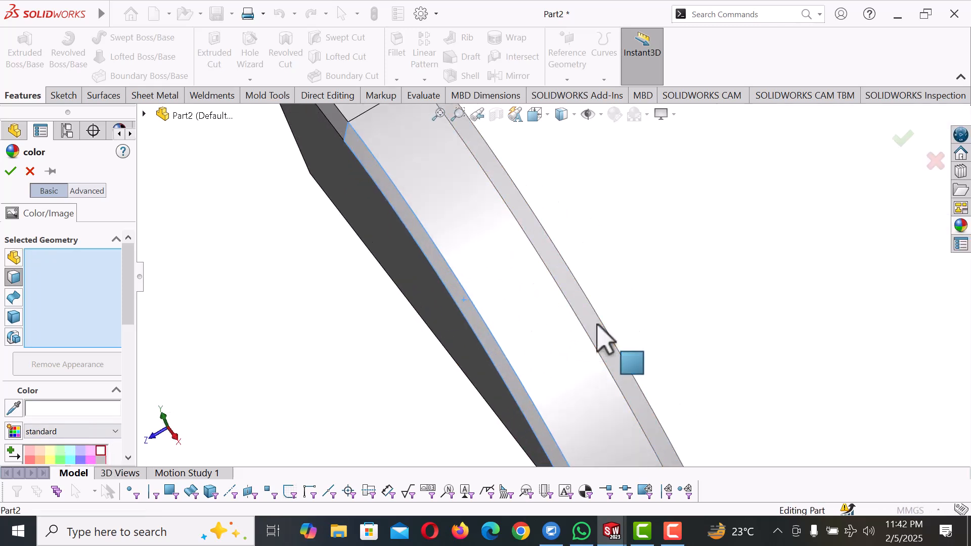
{"action": "middle_click_drag", "start_coordinate": [581, 303], "coordinate": [451, 265]}
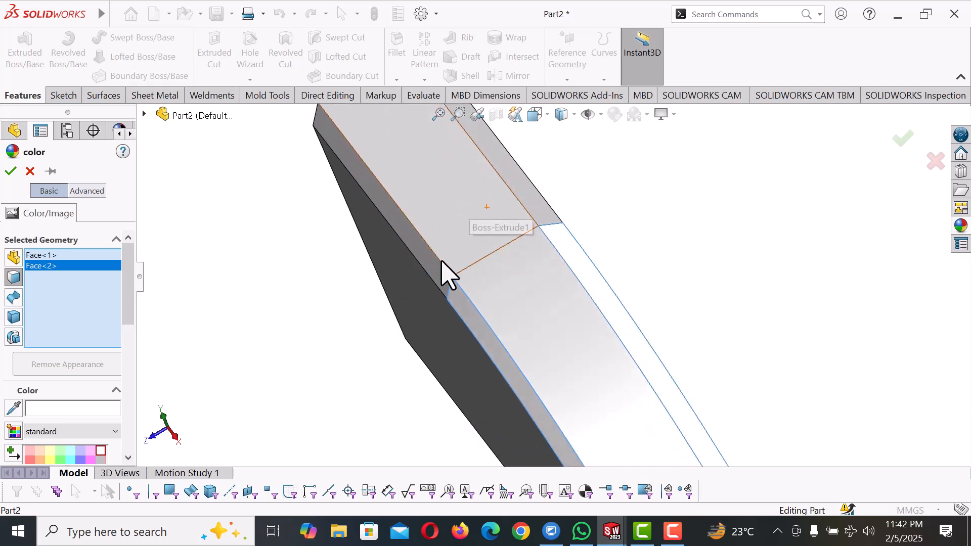
{"action": "left_click", "coordinate": [436, 269]}
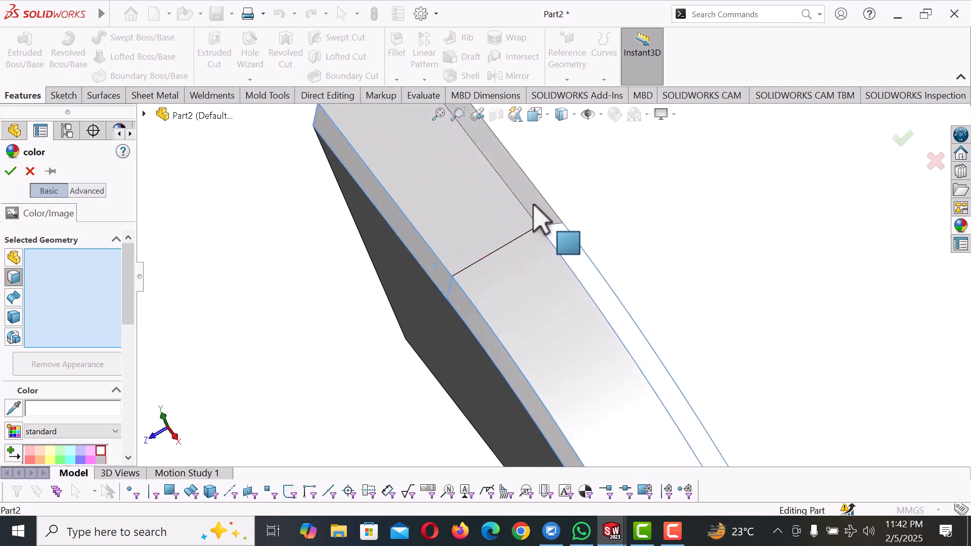
{"action": "left_click", "coordinate": [535, 205]}
{"action": "left_click", "coordinate": [10, 171]}
Display the part shaded without edges and return it to the isometric view
{"action": "middle_click_drag", "start_coordinate": [642, 278], "coordinate": [710, 179]}
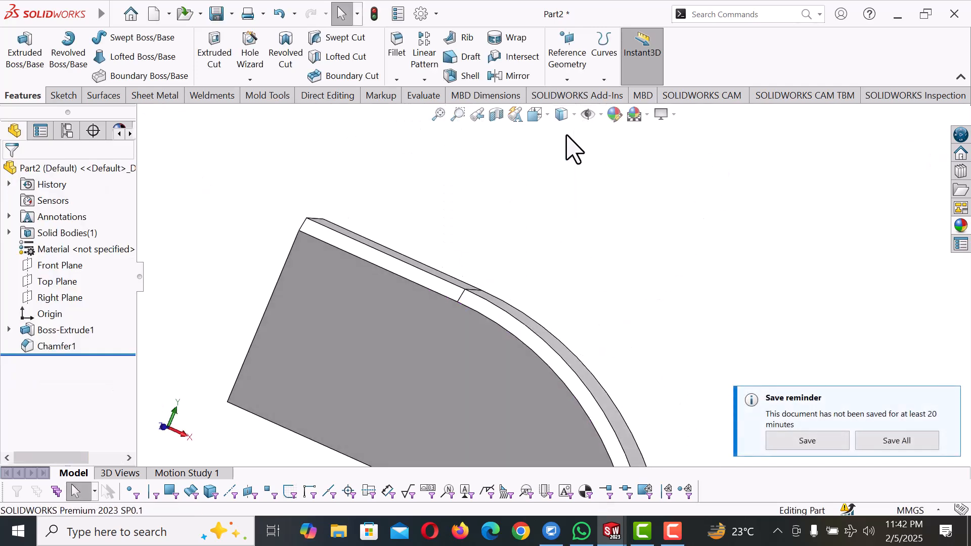
{"action": "mouse_move", "coordinate": [574, 122]}
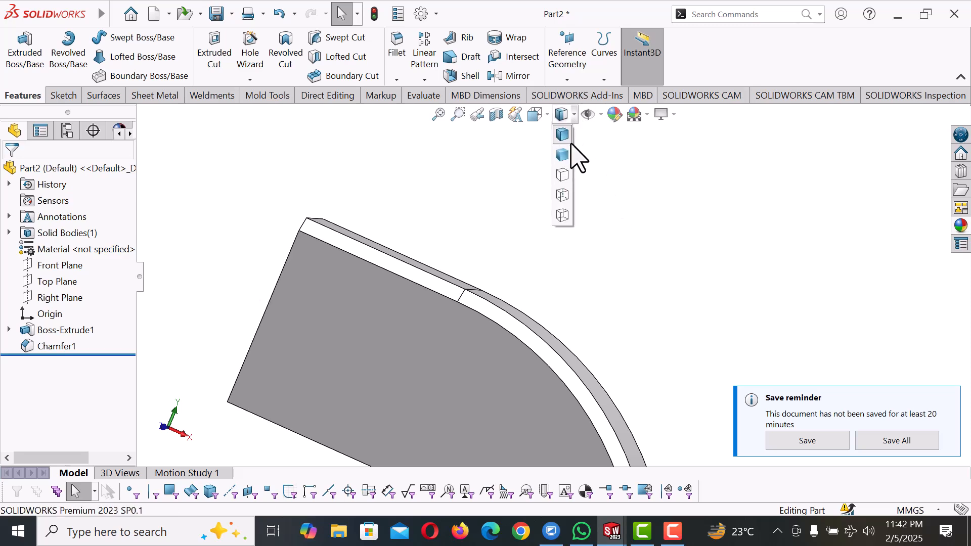
{"action": "left_click", "coordinate": [563, 155]}
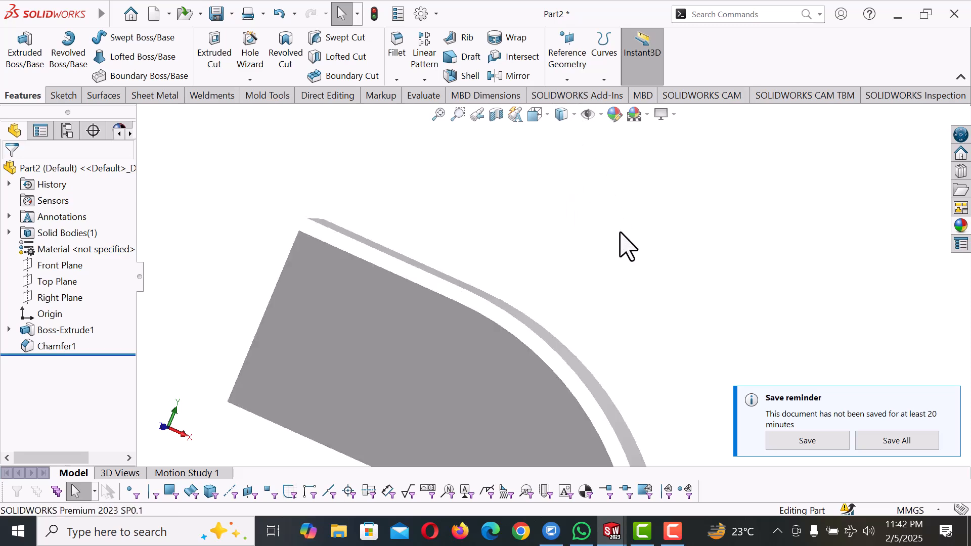
{"action": "key", "text": "space"}
{"action": "left_click", "coordinate": [165, 64]}
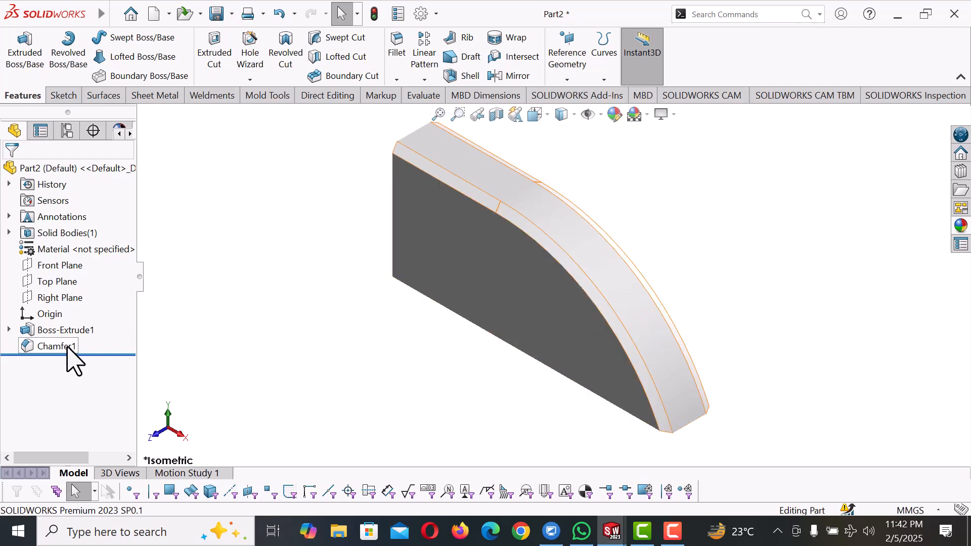
{"action": "right_click", "coordinate": [66, 331]}
{"action": "left_click", "coordinate": [76, 194]}
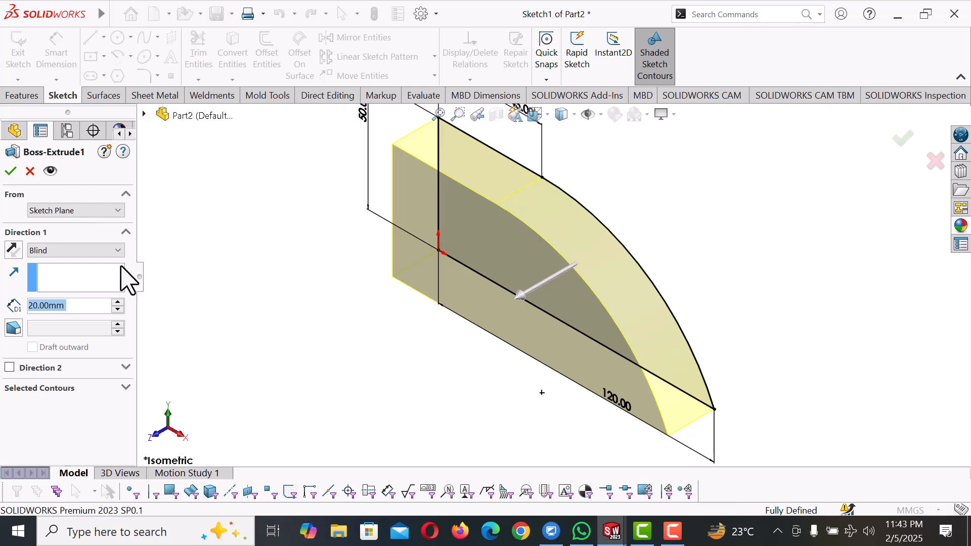
{"action": "left_click", "coordinate": [11, 170]}
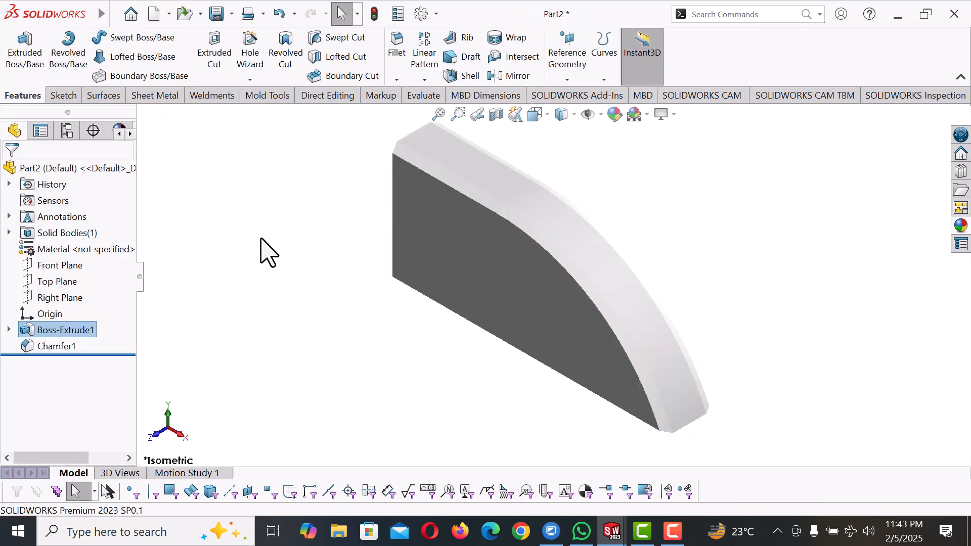
Color the main extruded body dark gray from the standard palette, leaving the chamfer faces white, and inspect the part from another angle
{"action": "right_click", "coordinate": [503, 237]}
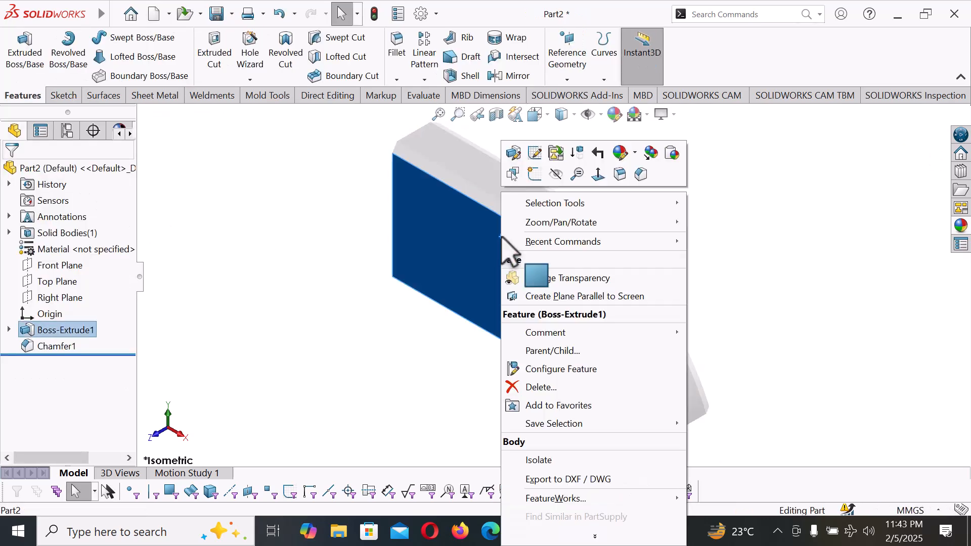
{"action": "left_click", "coordinate": [635, 153]}
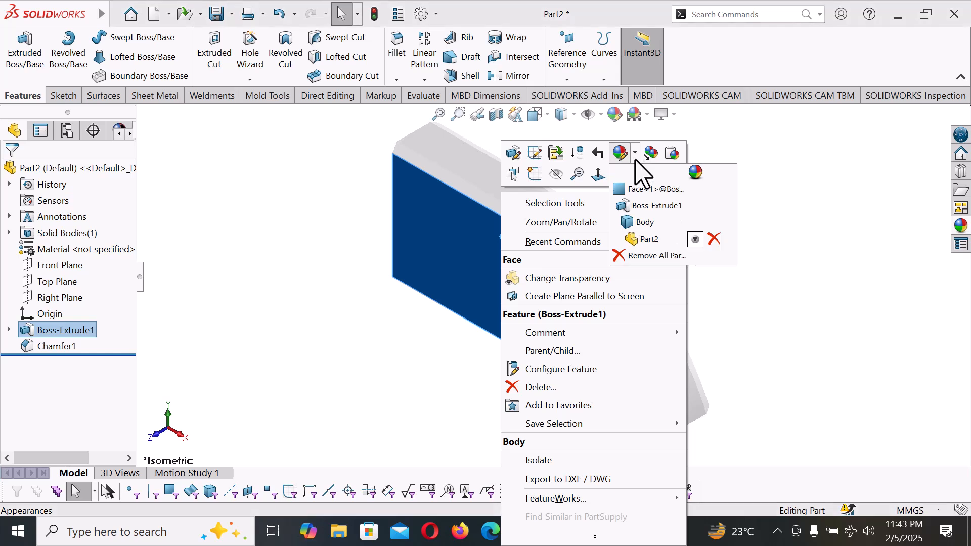
{"action": "left_click", "coordinate": [646, 223]}
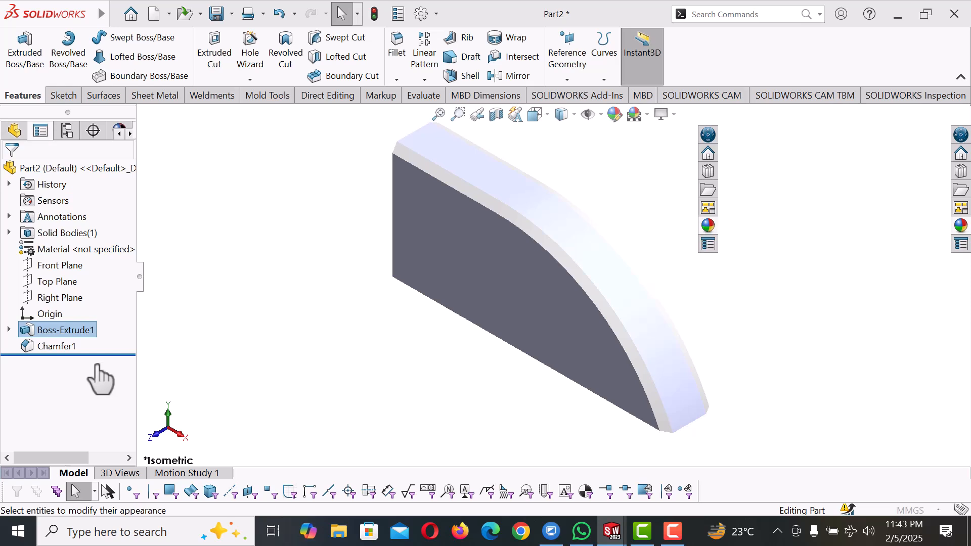
{"action": "scroll", "coordinate": [133, 331], "scroll_direction": "down", "scroll_amount": 3}
{"action": "left_click", "coordinate": [100, 425]}
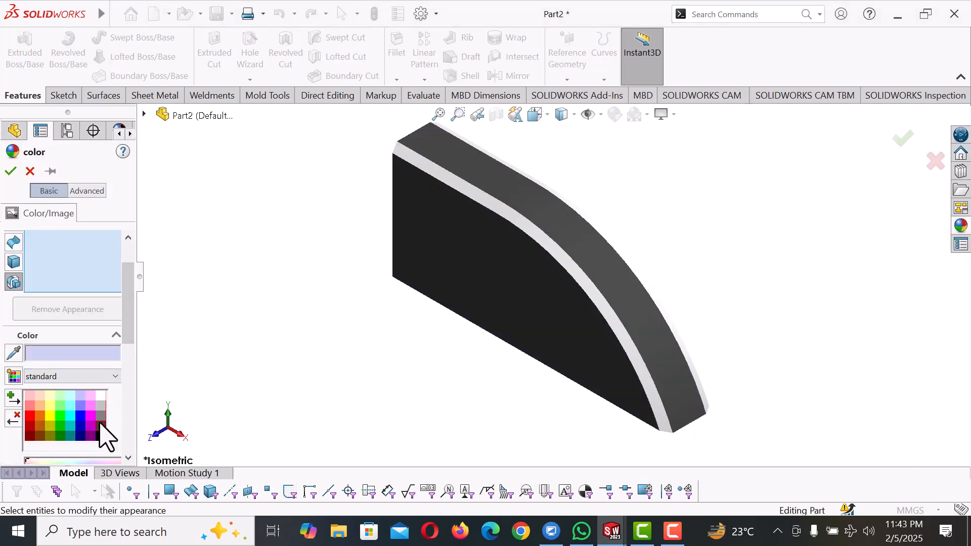
{"action": "left_click", "coordinate": [8, 172]}
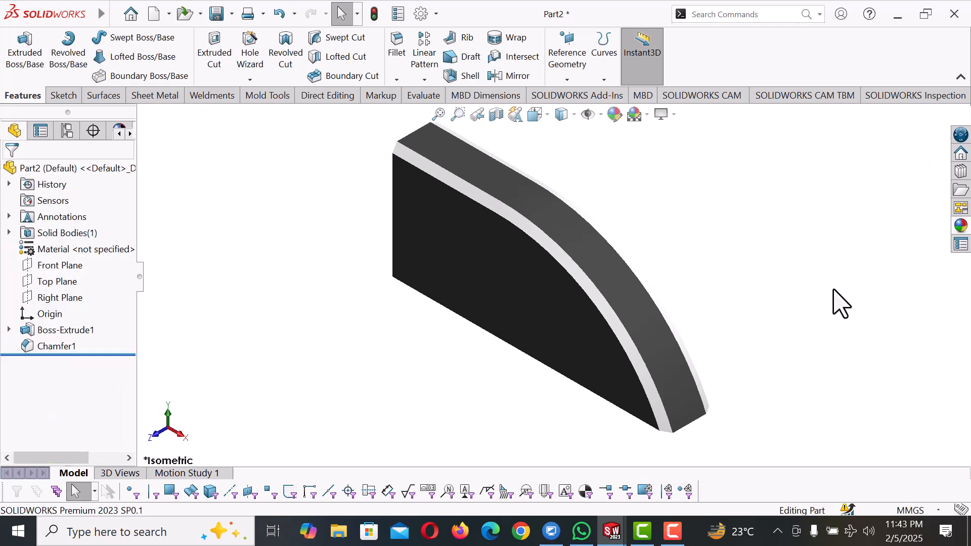
{"action": "middle_click_drag", "start_coordinate": [837, 303], "coordinate": [863, 350]}
{"action": "key", "text": "Escape"}
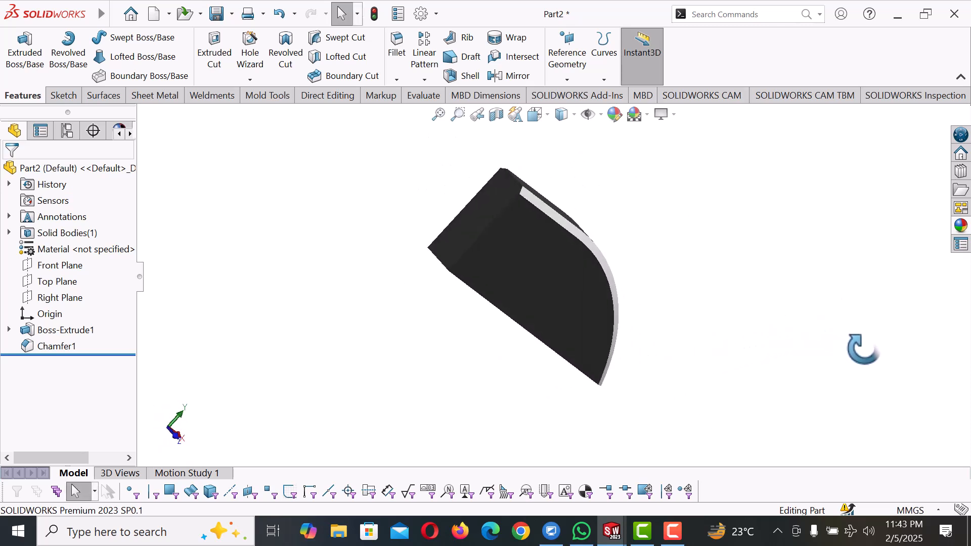